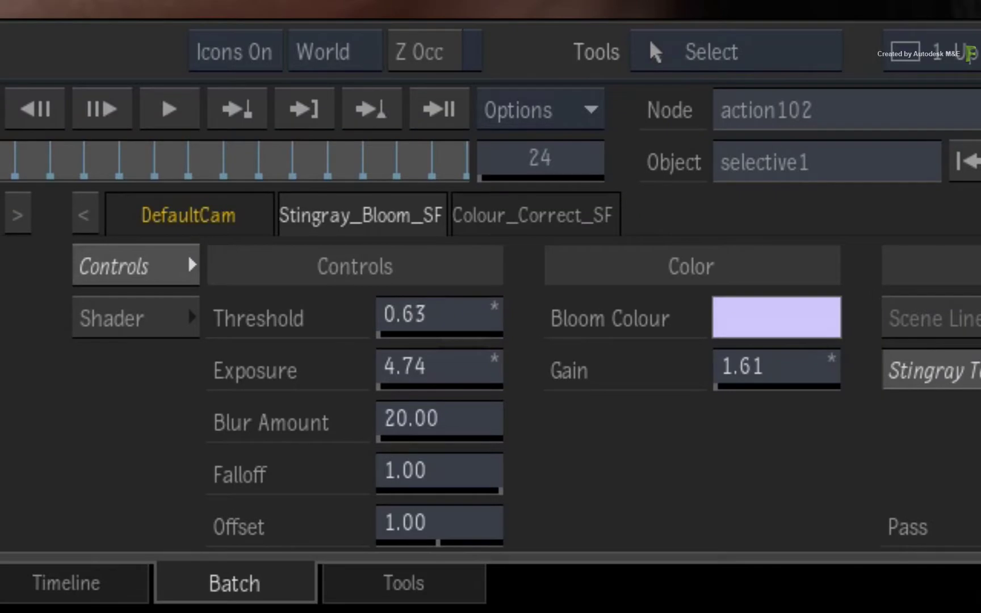
Compare selective1's Colour Correct and Stingray Bloom tabs, then place Colour Correct above Stingray Bloom.
{"action": "left_click", "coordinate": [513, 213]}
{"action": "left_click", "coordinate": [392, 213]}
{"action": "left_click", "coordinate": [490, 213]}
{"action": "left_click", "coordinate": [391, 213]}
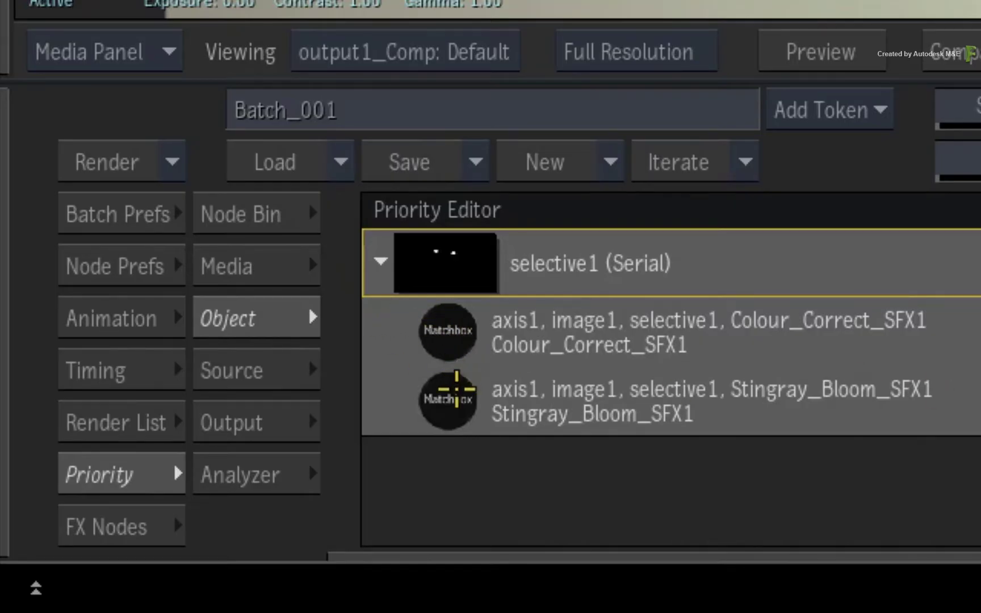
{"action": "left_click_drag", "start_coordinate": [457, 399], "coordinate": [471, 257]}
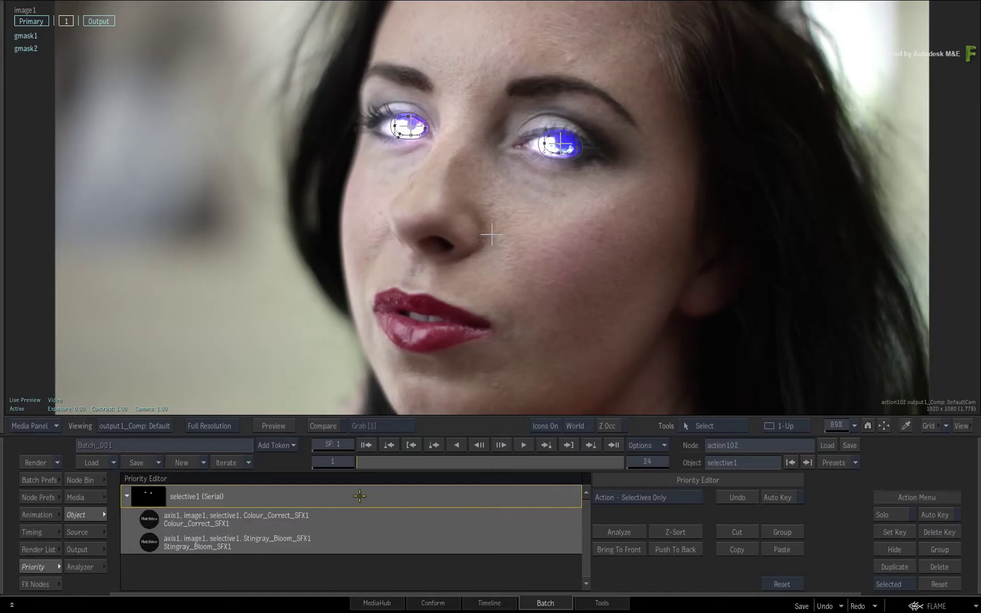
Open selective1's Stingray_Bloom_SFX1 settings and play back the glowing-eye clip.
{"action": "double_click", "coordinate": [361, 485]}
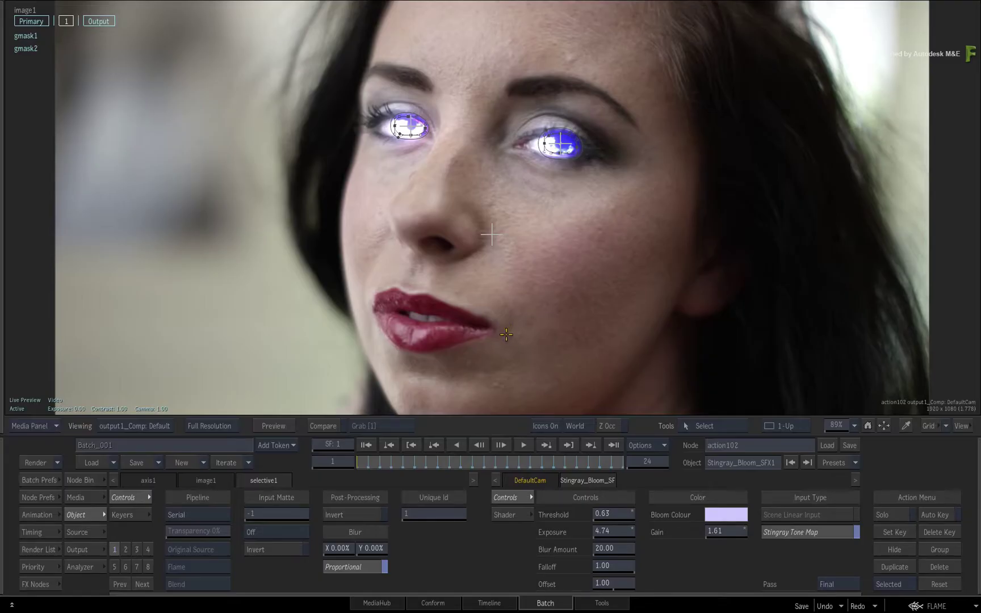
{"action": "key", "text": "space"}
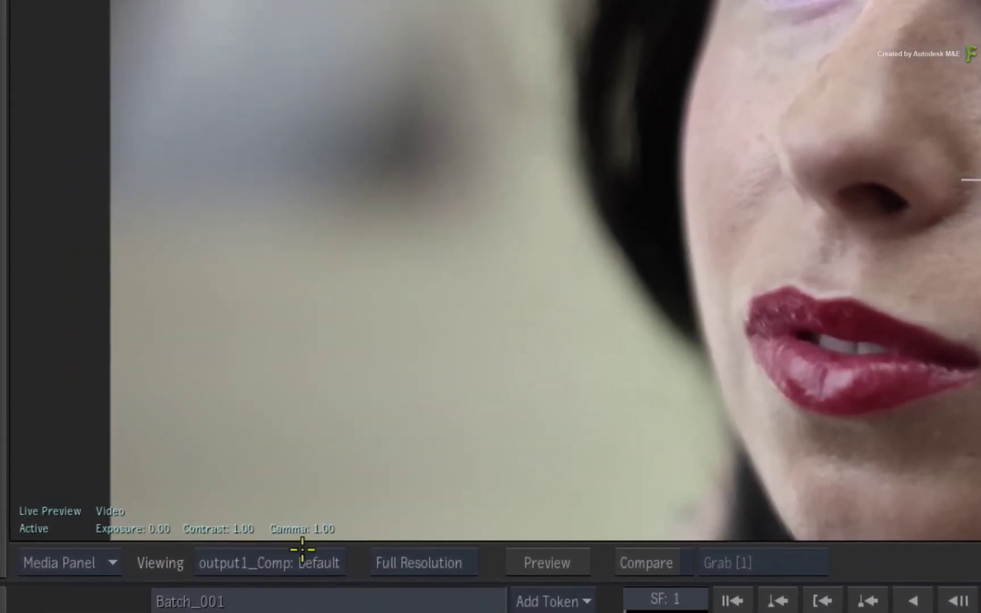
Add a ColourCorrect selective to the face image and switch to the new selective2.
{"action": "left_click", "coordinate": [361, 400]}
{"action": "right_click", "coordinate": [230, 8]}
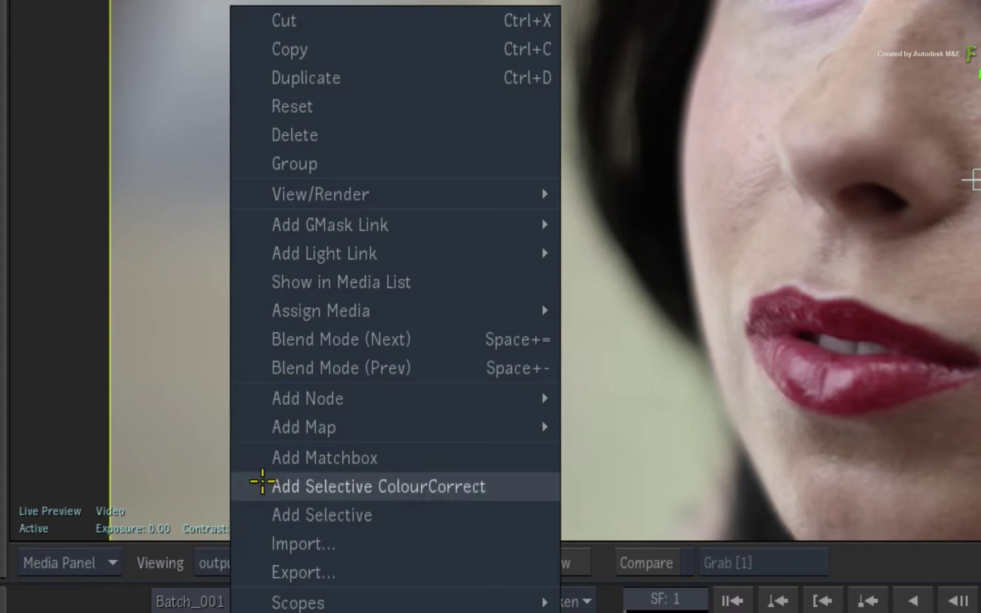
{"action": "left_click", "coordinate": [203, 487]}
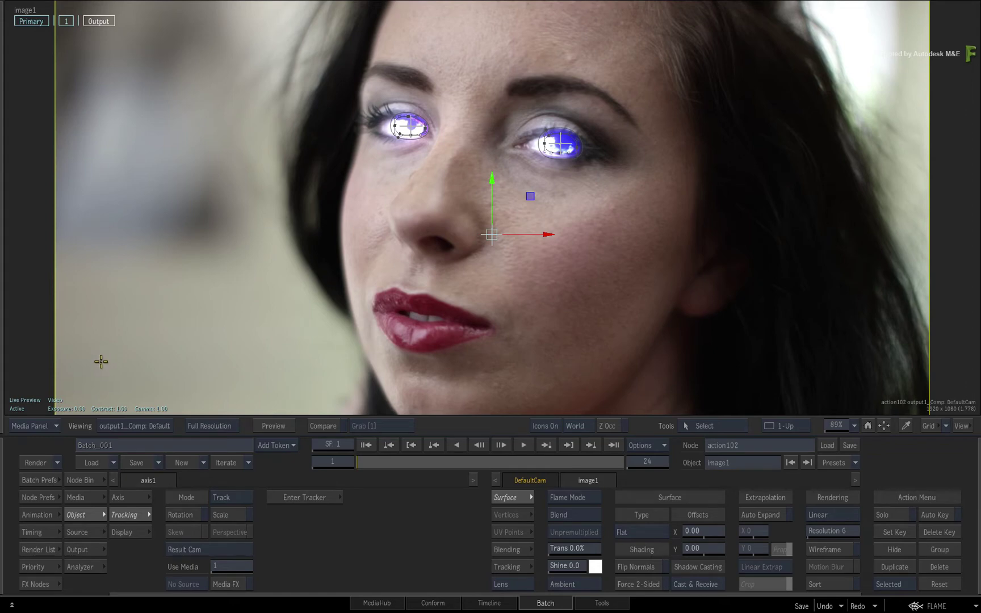
{"action": "left_click", "coordinate": [66, 21]}
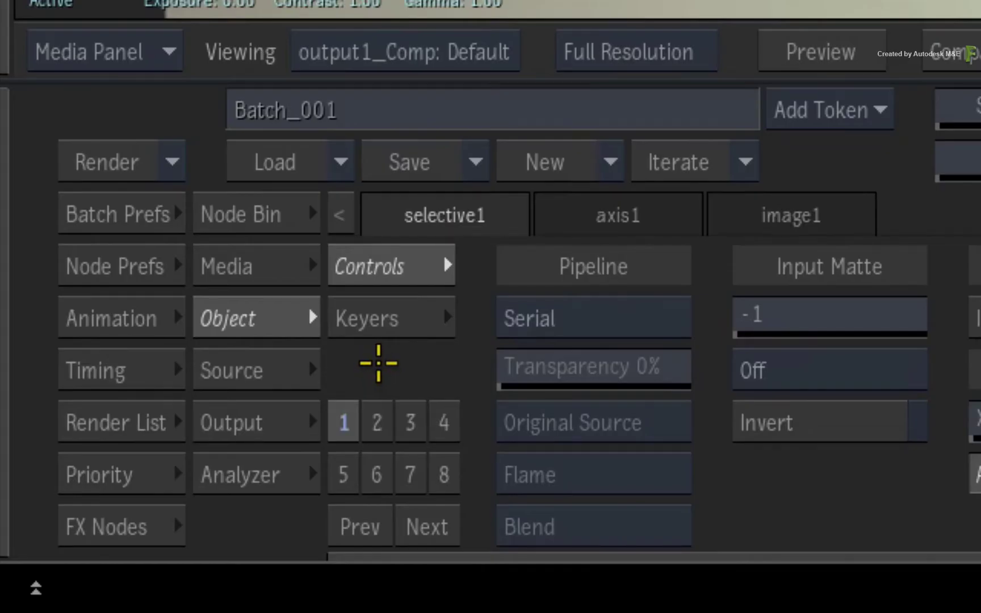
{"action": "left_click", "coordinate": [376, 421]}
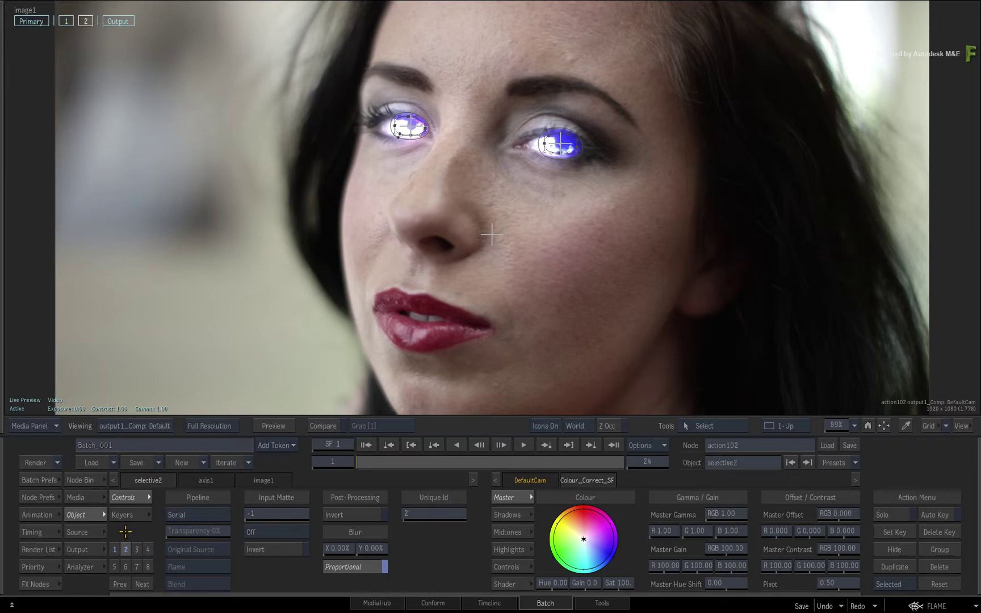
{"action": "left_click", "coordinate": [117, 550]}
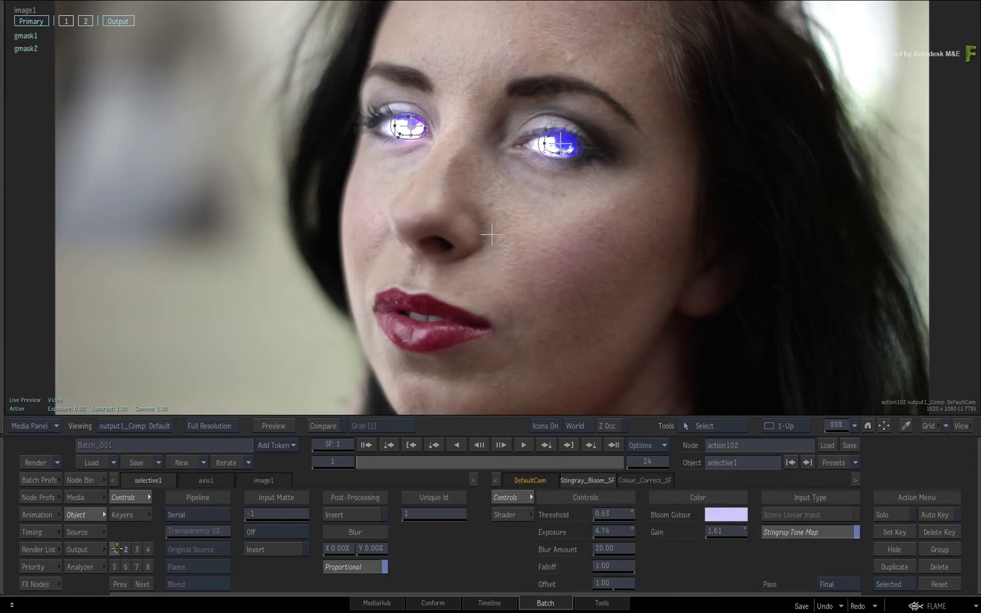
{"action": "left_click", "coordinate": [125, 550]}
{"action": "left_click", "coordinate": [126, 550]}
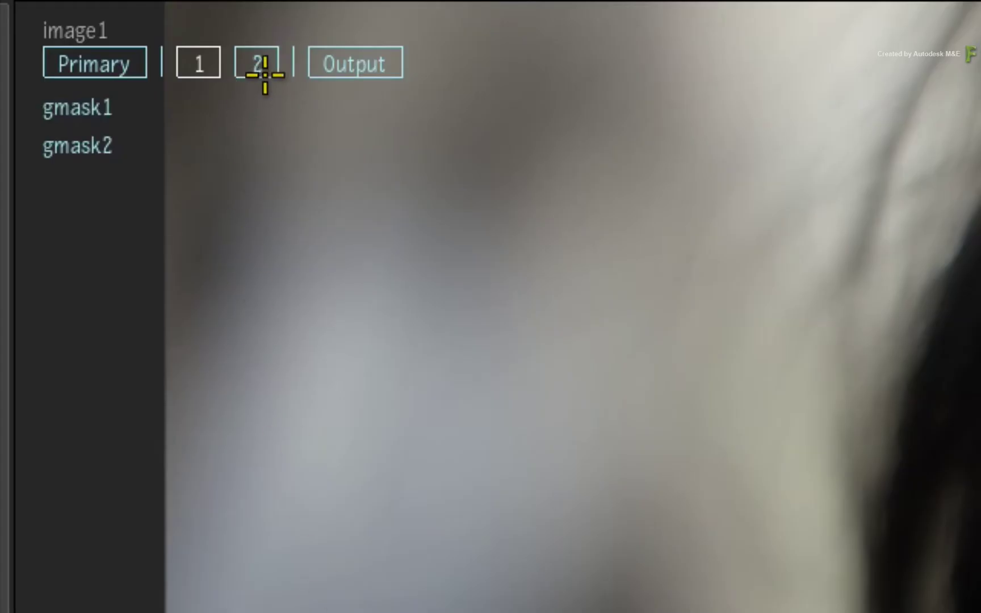
{"action": "left_click", "coordinate": [257, 71]}
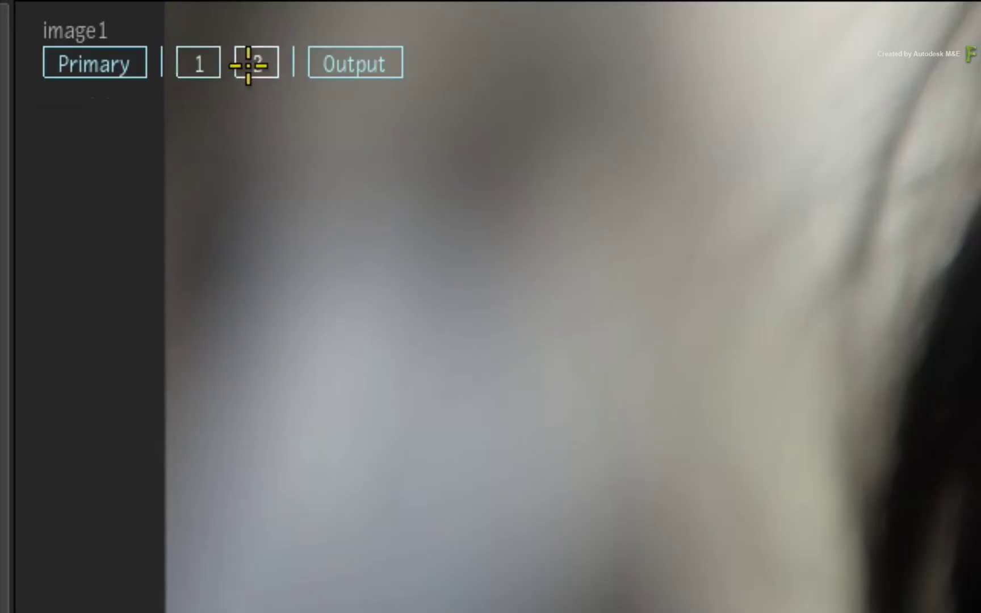
{"action": "left_click", "coordinate": [206, 65]}
{"action": "left_click", "coordinate": [241, 67]}
{"action": "left_click", "coordinate": [247, 65]}
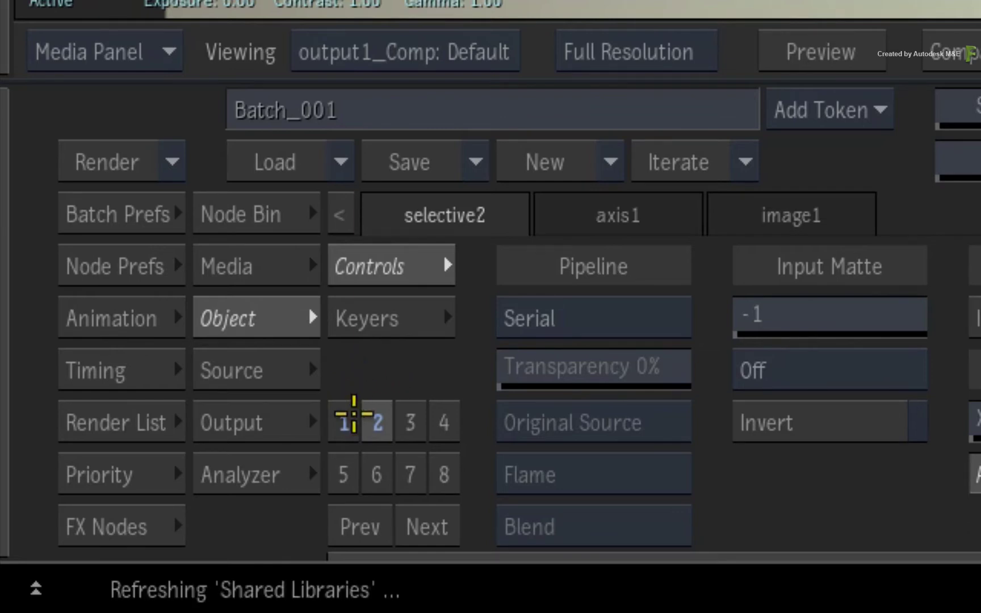
{"action": "left_click", "coordinate": [347, 422]}
{"action": "left_click", "coordinate": [381, 424]}
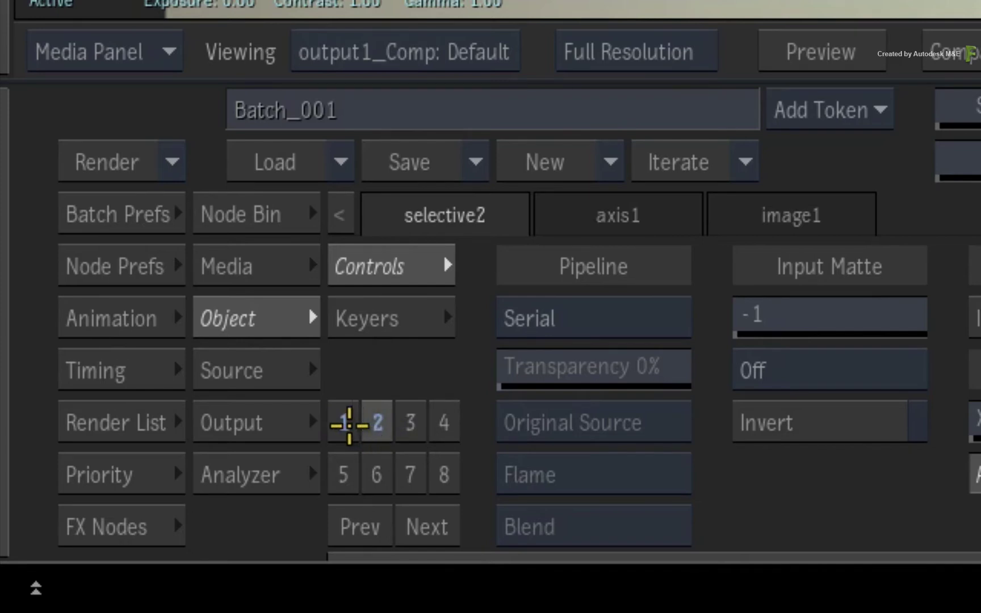
{"action": "left_click", "coordinate": [350, 423]}
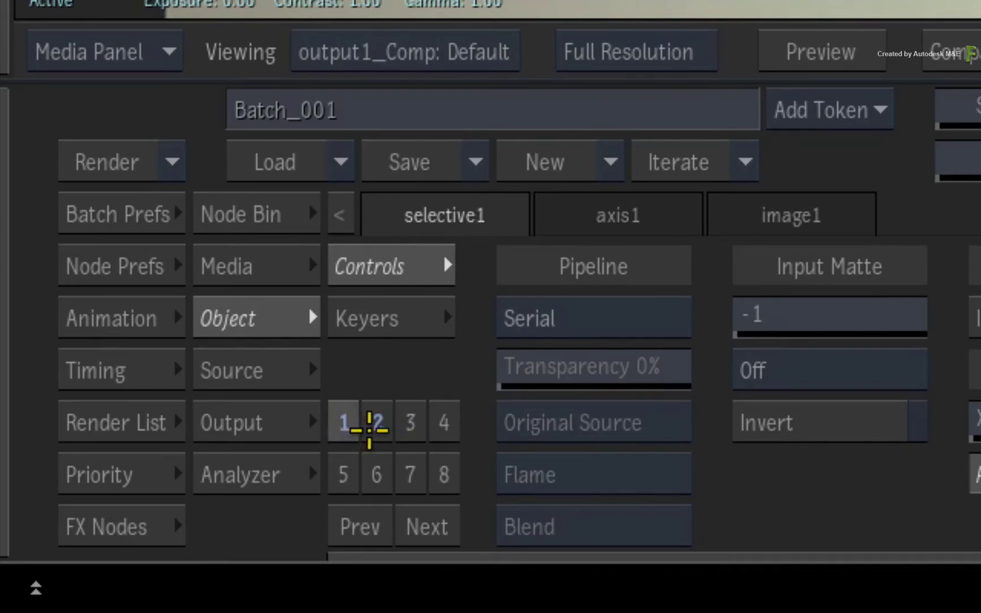
{"action": "left_click", "coordinate": [376, 420]}
{"action": "left_click", "coordinate": [344, 423]}
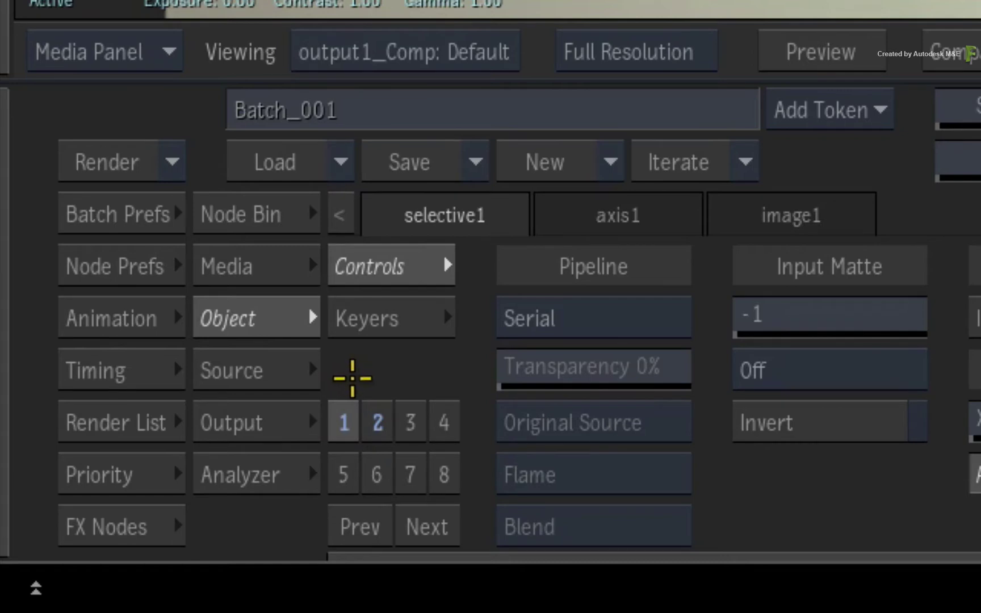
{"action": "left_click", "coordinate": [421, 526]}
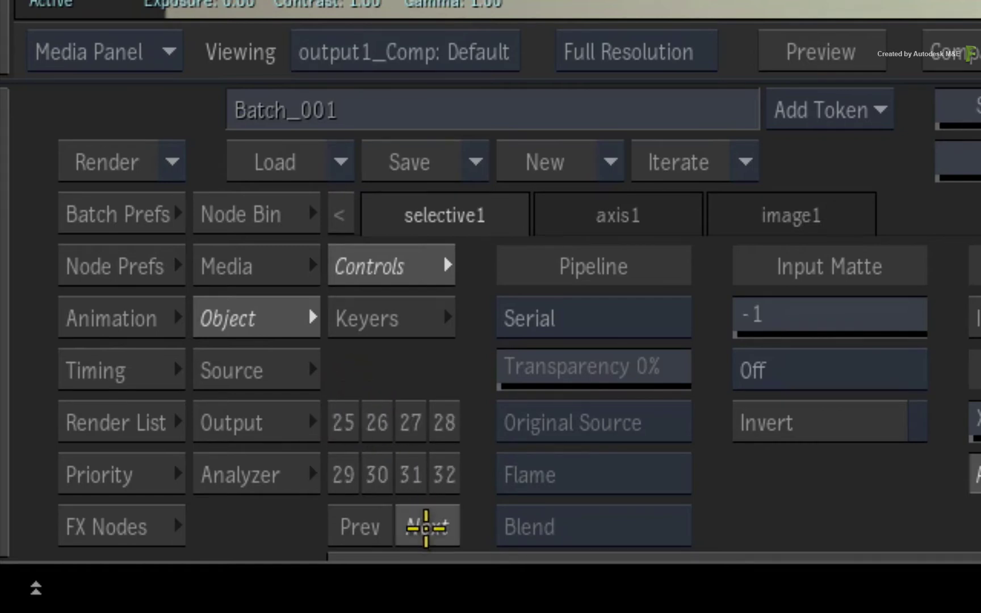
{"action": "left_click", "coordinate": [427, 526]}
{"action": "left_click", "coordinate": [429, 526]}
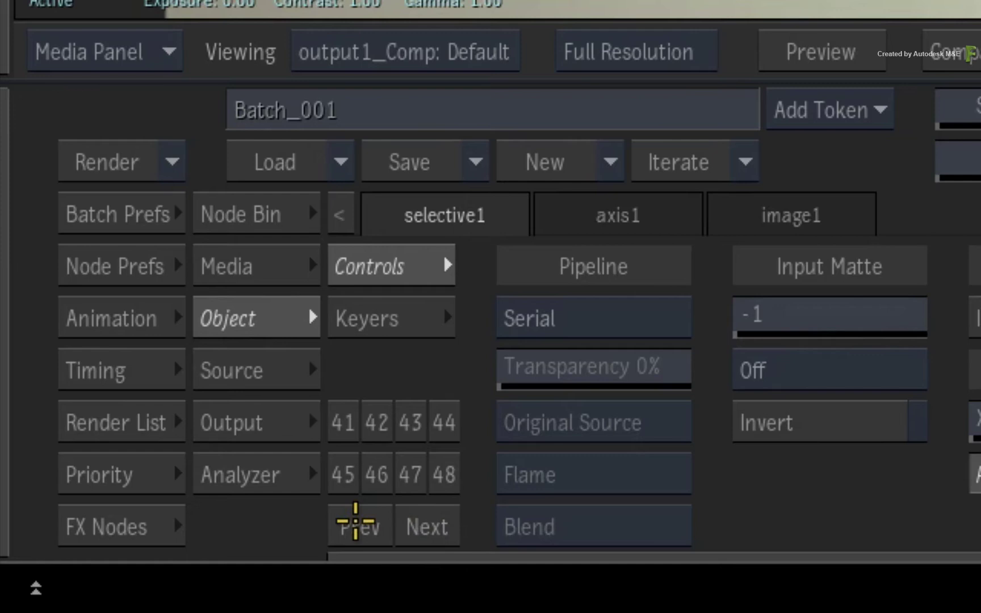
{"action": "left_click", "coordinate": [359, 524]}
{"action": "left_click", "coordinate": [360, 525]}
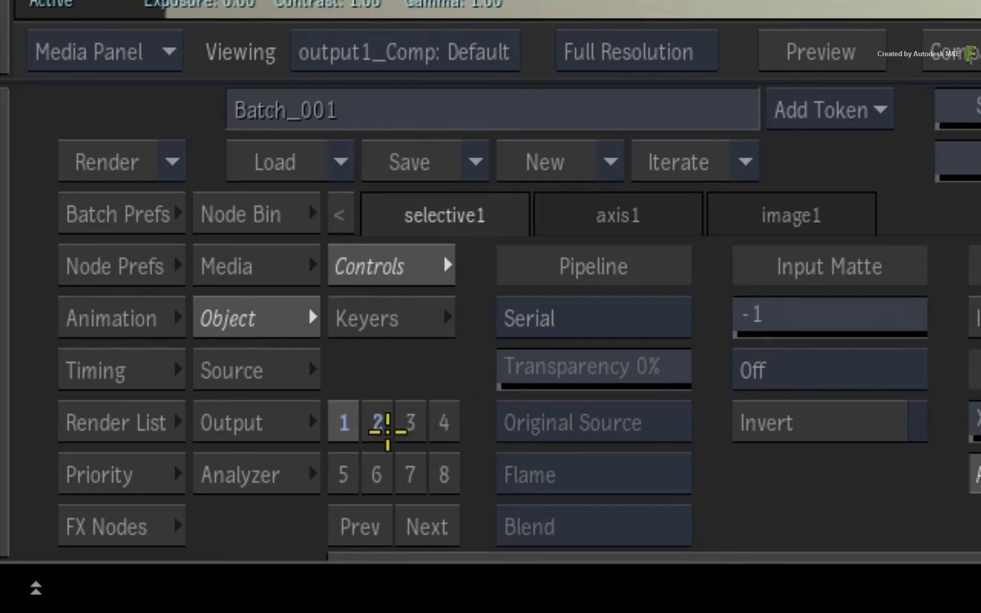
{"action": "left_click", "coordinate": [426, 527]}
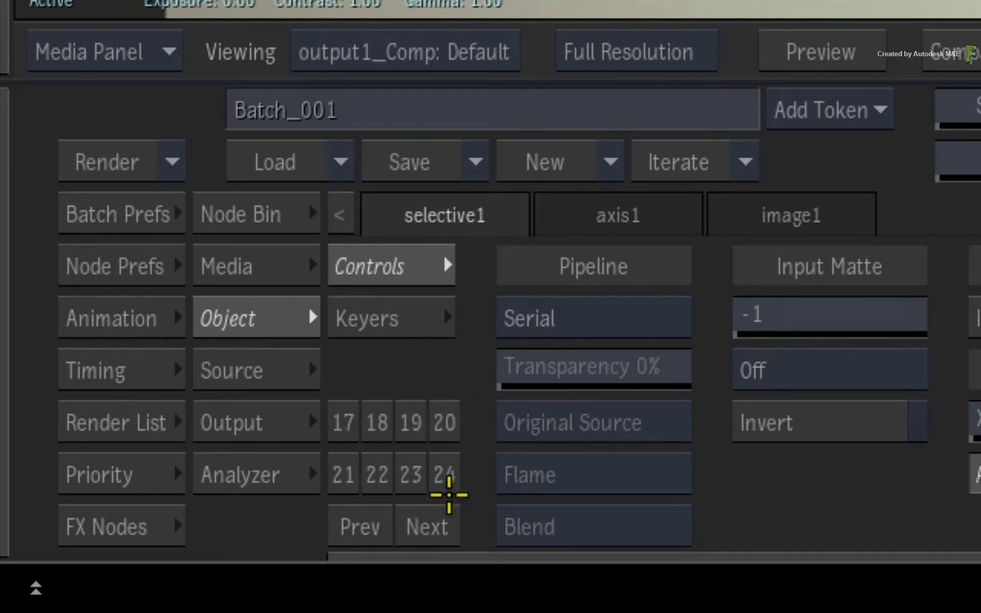
{"action": "left_click", "coordinate": [370, 526]}
{"action": "left_click", "coordinate": [370, 526]}
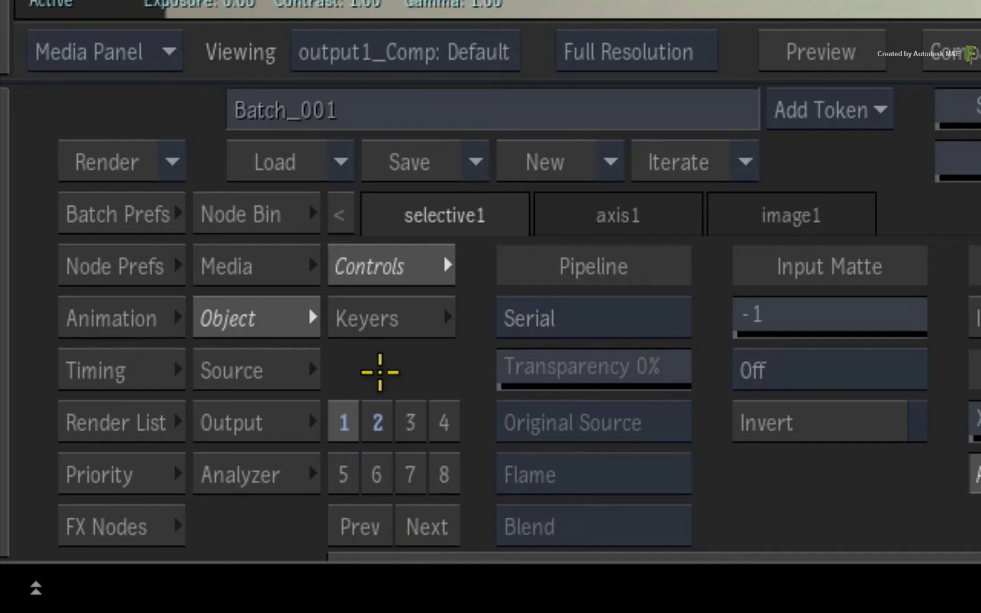
{"action": "left_click", "coordinate": [378, 423]}
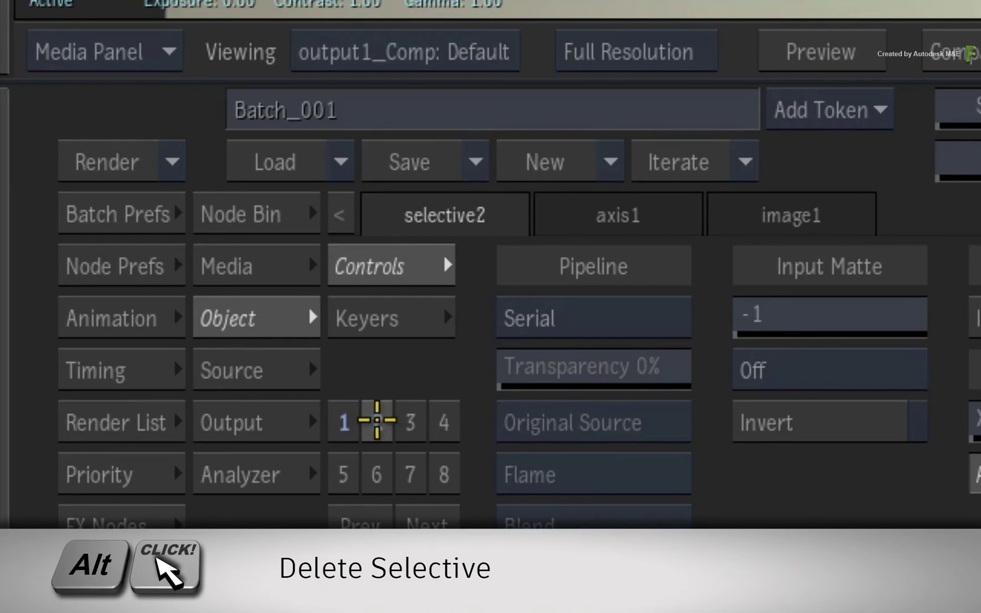
Delete selective2 and bring up the Load Shaders browser on Action Selective FX.
{"action": "left_click", "coordinate": [378, 420], "text": "alt"}
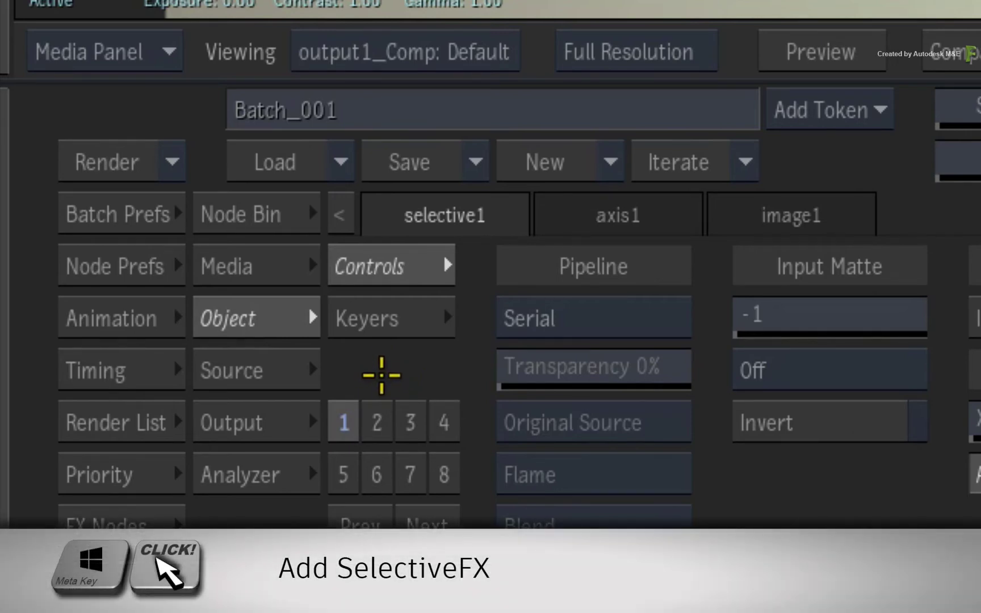
{"action": "left_click", "coordinate": [378, 416], "text": "super"}
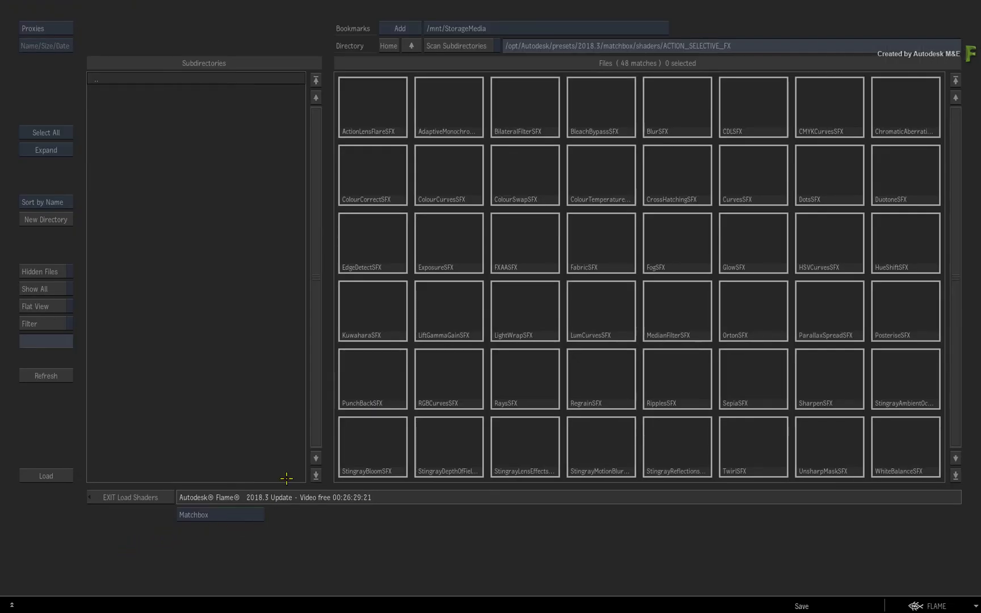
Load the EdgeDetectSFX shader onto selective2 and raise its Scale to about 483.
{"action": "left_click", "coordinate": [48, 29]}
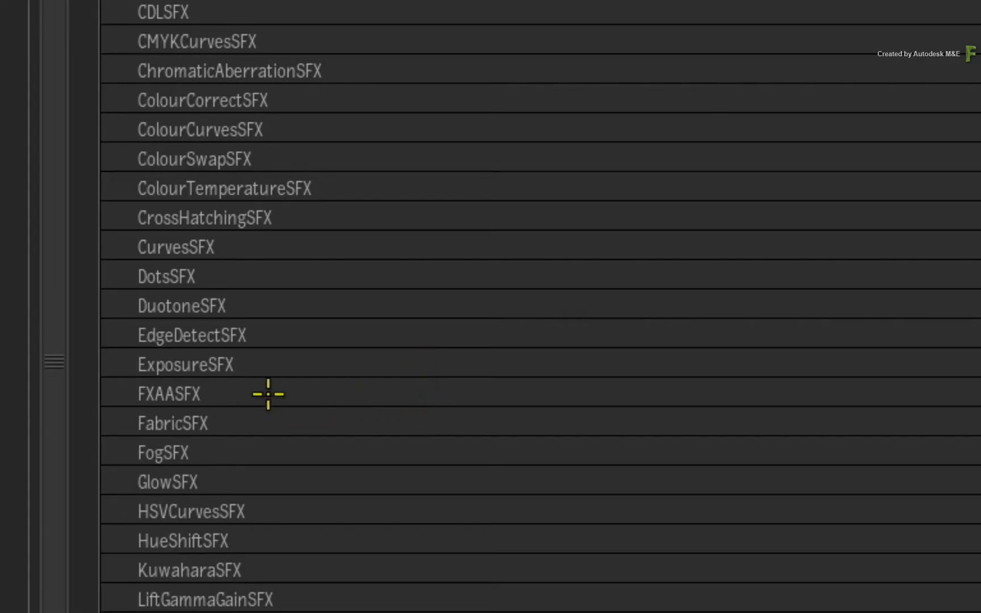
{"action": "double_click", "coordinate": [280, 335]}
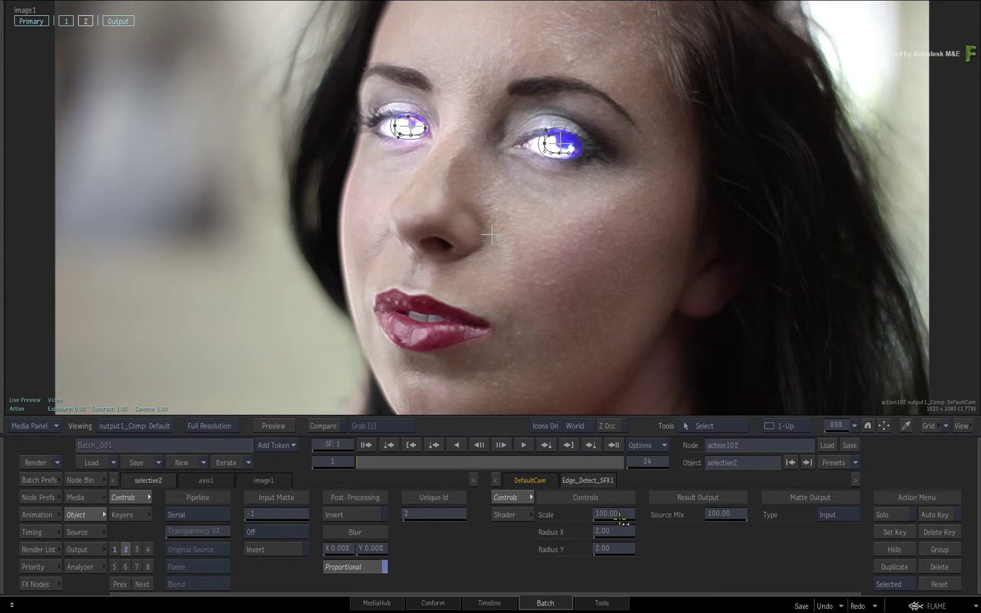
{"action": "left_click_drag", "start_coordinate": [617, 515], "coordinate": [747, 509]}
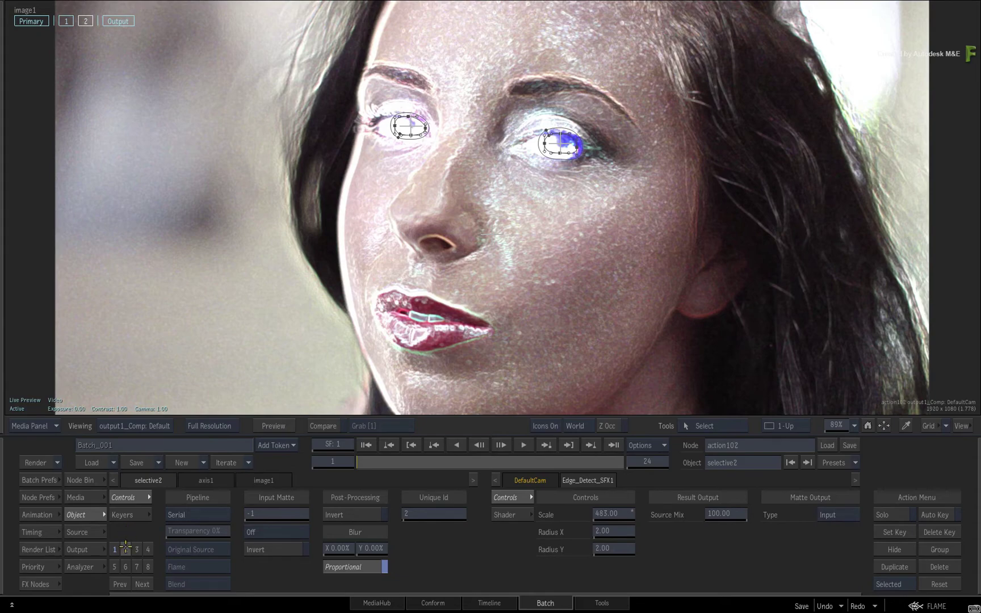
Duplicate selective1's eye glow into a wider copy, then hide selective1 with H.
{"action": "left_click", "coordinate": [125, 547]}
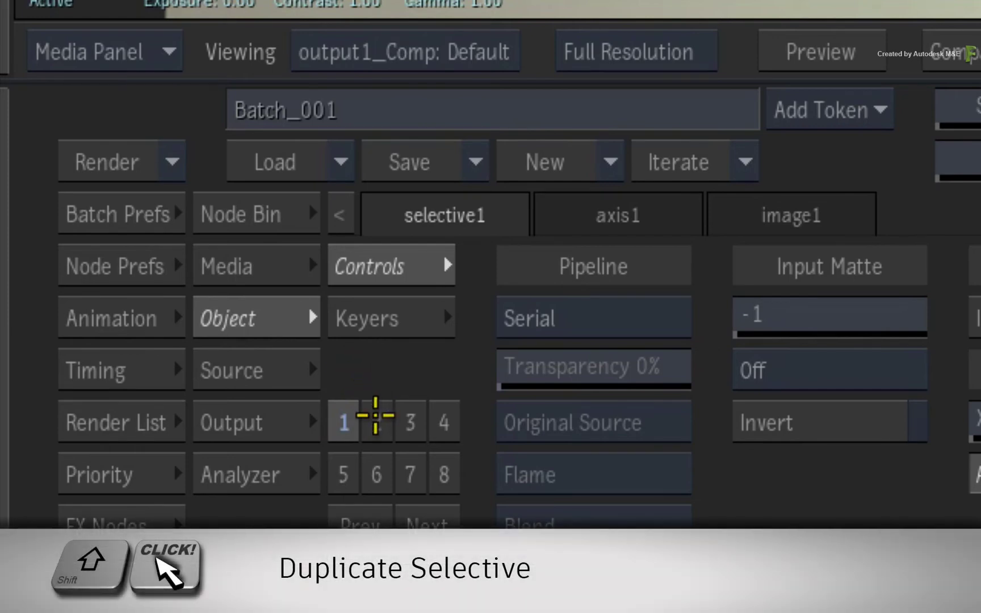
{"action": "left_click", "coordinate": [374, 415], "text": "shift"}
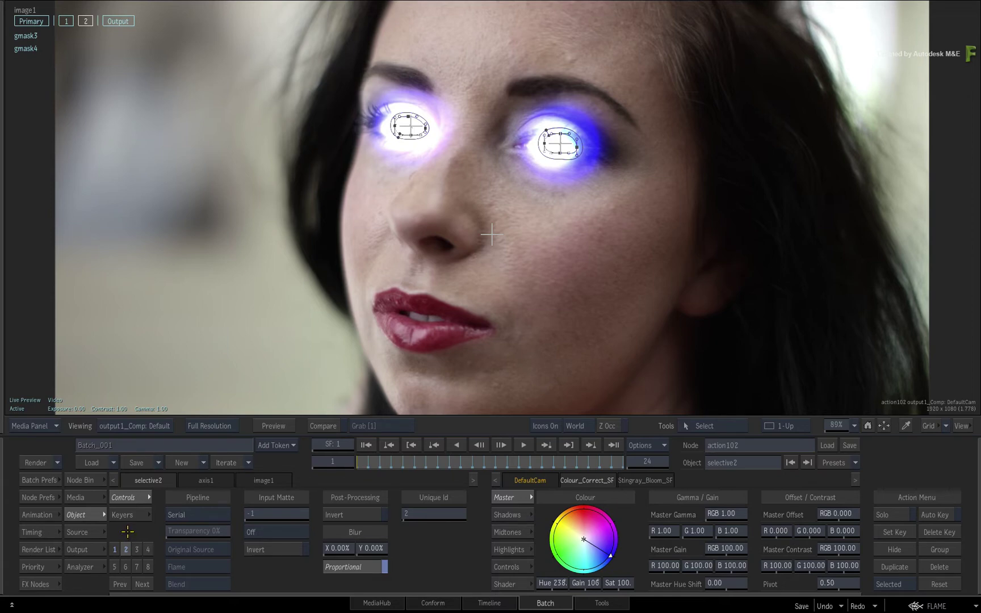
{"action": "left_click", "coordinate": [115, 549]}
{"action": "key", "text": "h"}
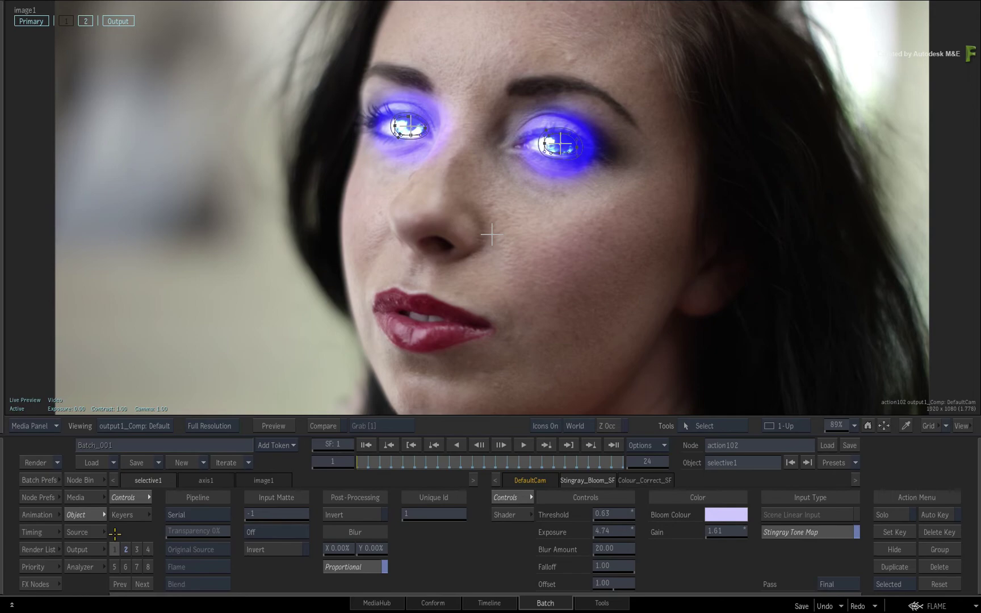
Reset selective2's Bloom Threshold, Exposure and Gain, and set its Bloom Colour to white.
{"action": "left_click", "coordinate": [126, 547]}
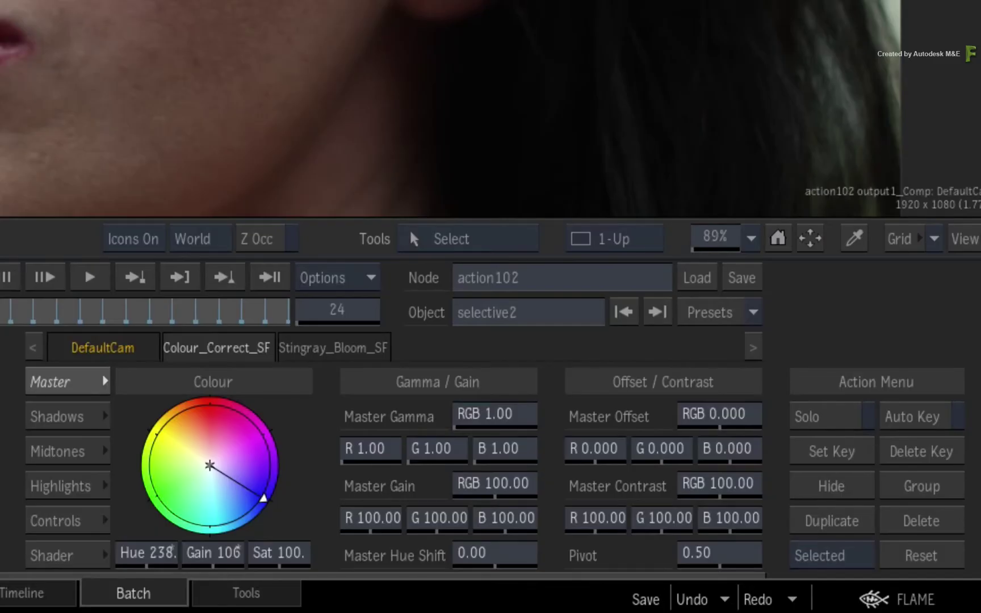
{"action": "left_click", "coordinate": [356, 349]}
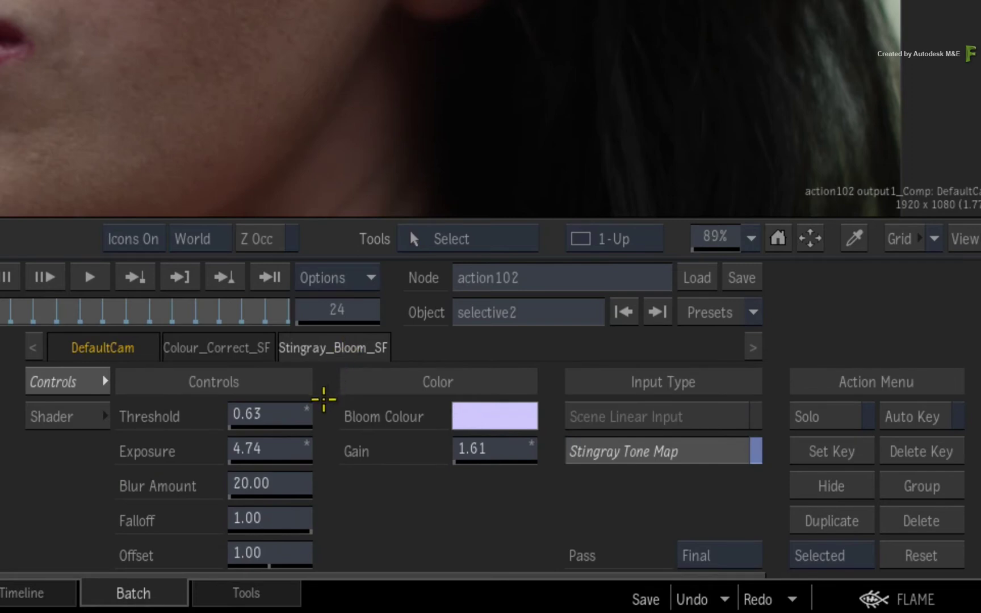
{"action": "left_click", "coordinate": [274, 414], "text": "ctrl"}
{"action": "left_click", "coordinate": [276, 451], "text": "ctrl"}
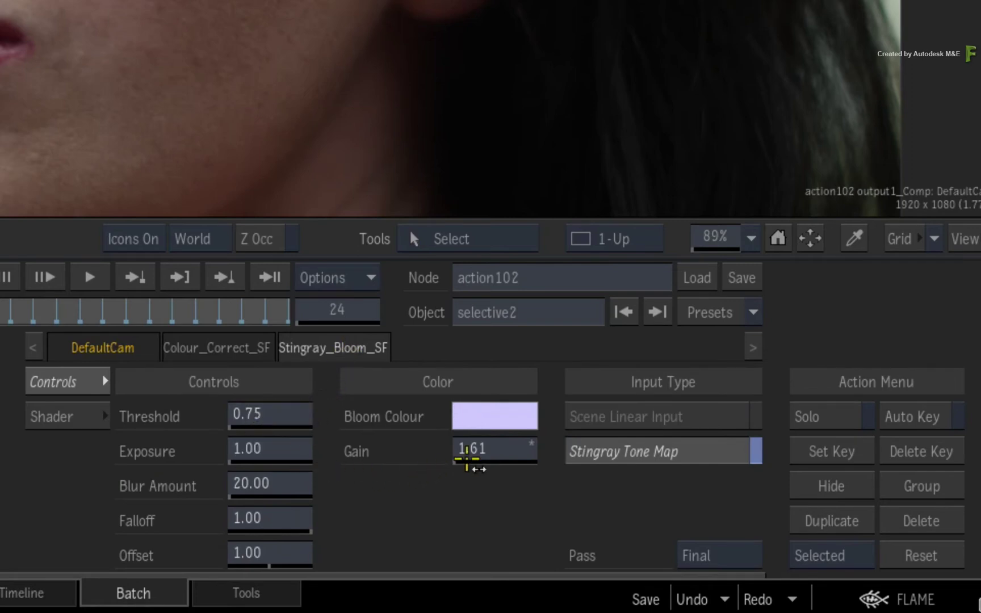
{"action": "left_click", "coordinate": [467, 458], "text": "ctrl"}
{"action": "left_click", "coordinate": [497, 414]}
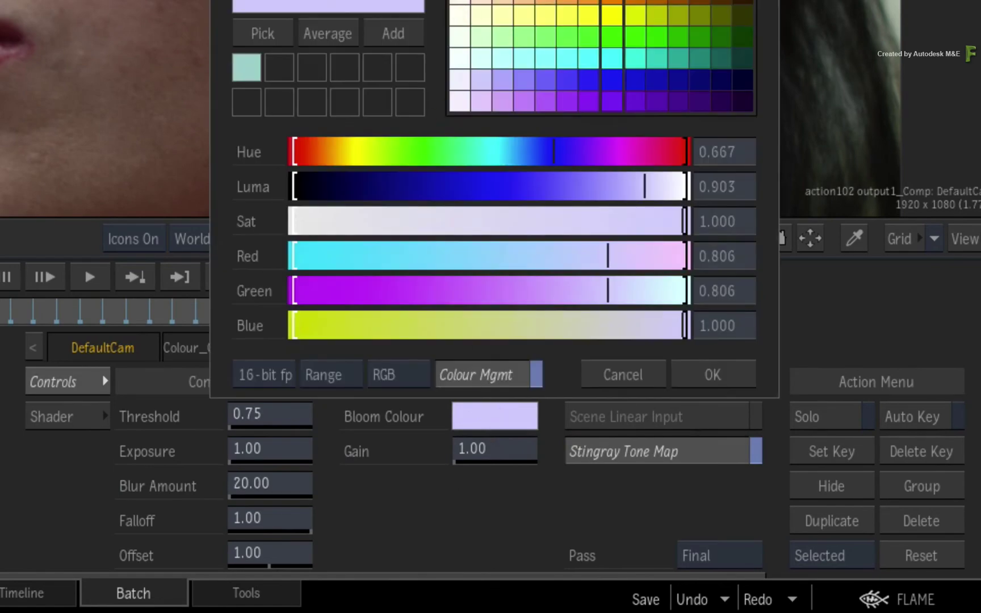
{"action": "left_click", "coordinate": [464, 70]}
{"action": "left_click", "coordinate": [714, 375]}
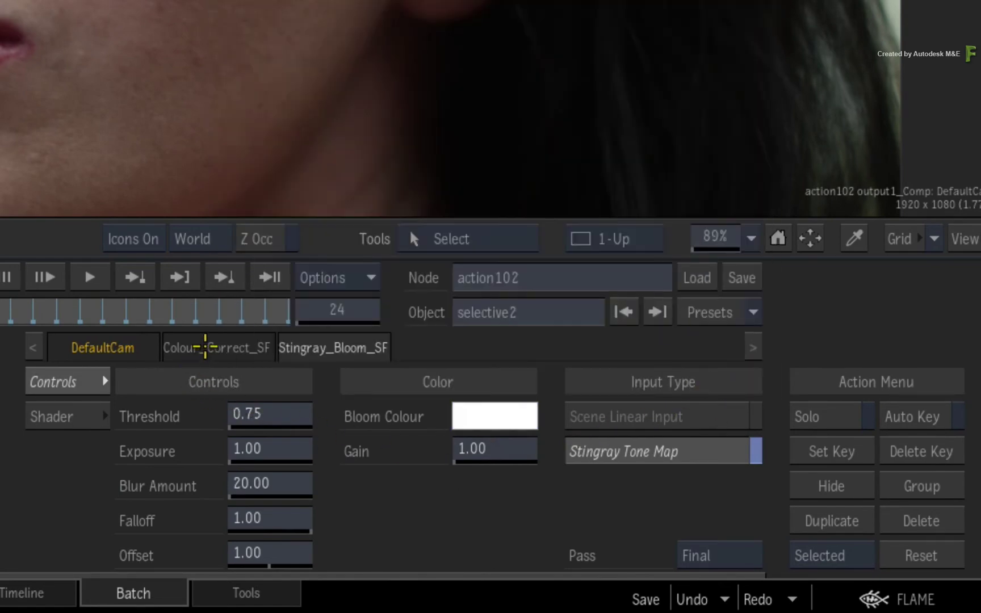
Shift selective2's Colour Correct hue and gain to tint both eyes green.
{"action": "left_click", "coordinate": [206, 347]}
{"action": "left_click_drag", "start_coordinate": [258, 459], "coordinate": [261, 497]}
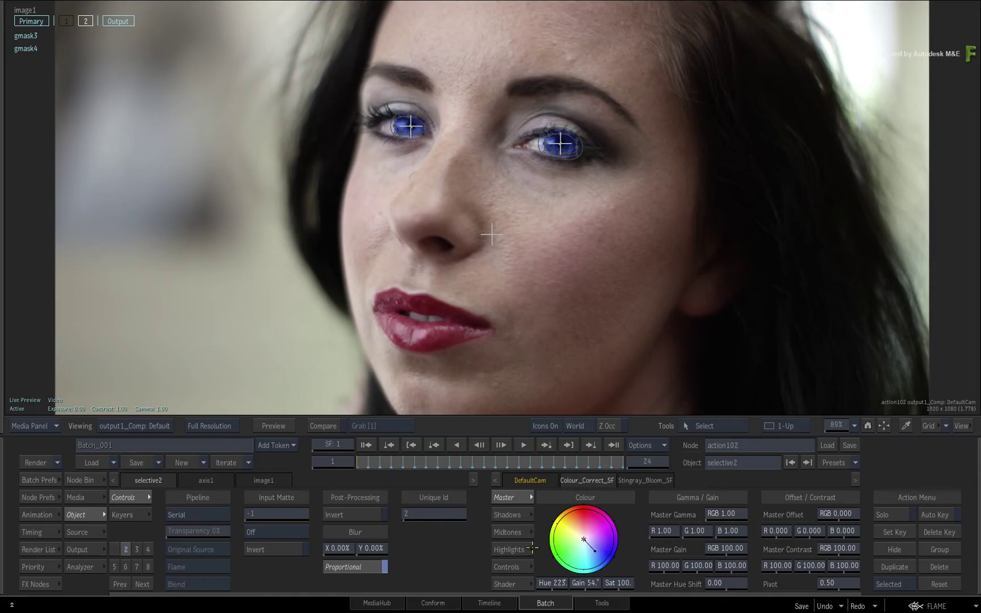
{"action": "left_click_drag", "start_coordinate": [596, 546], "coordinate": [555, 550]}
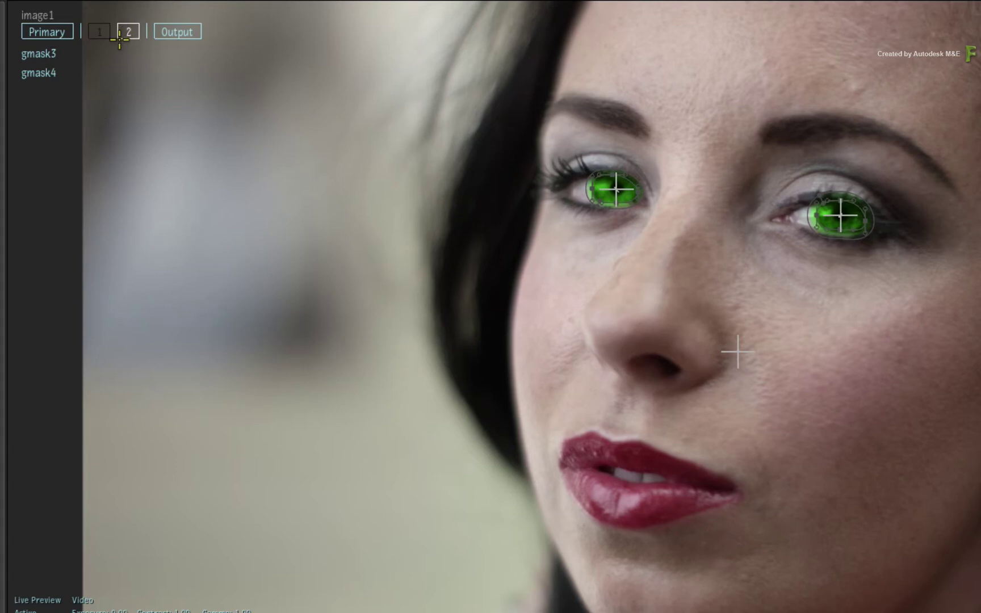
Pull out the soft falloff of the right-eye gmask4 and the left-eye gmask.
{"action": "left_click", "coordinate": [40, 71]}
{"action": "left_click_drag", "start_coordinate": [821, 186], "coordinate": [767, 114]}
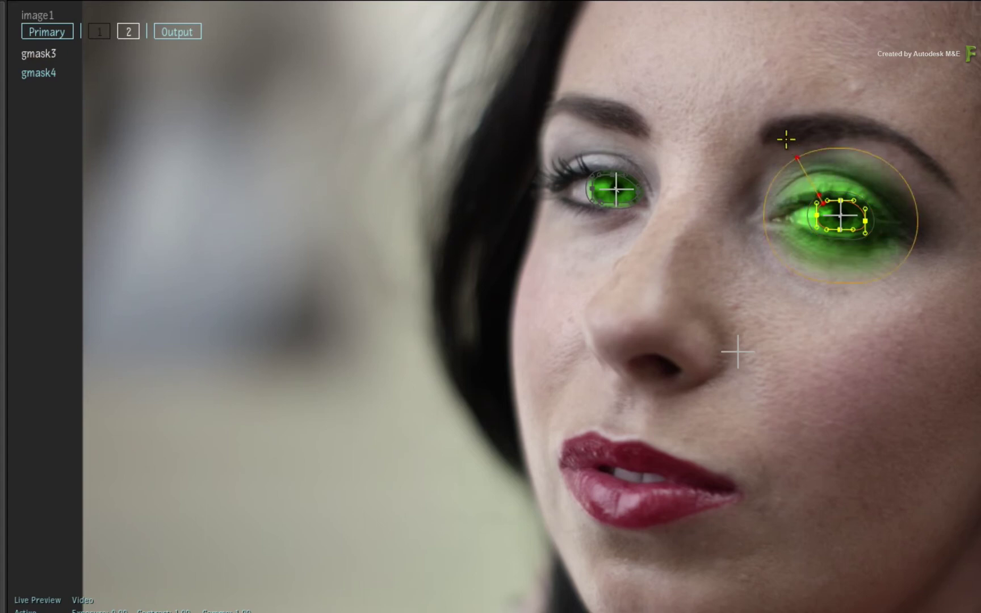
{"action": "left_click", "coordinate": [38, 75]}
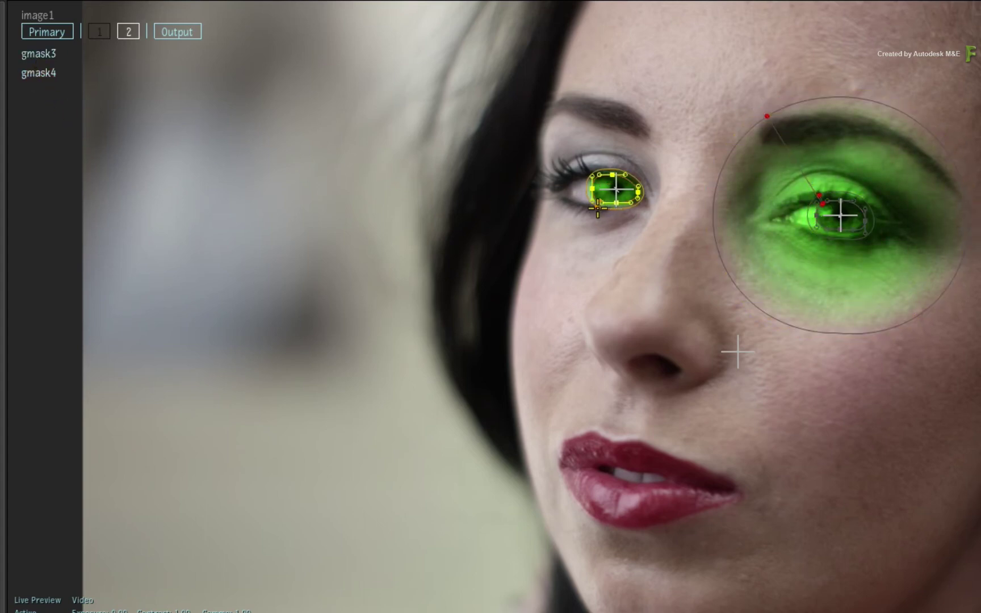
{"action": "mouse_move", "coordinate": [597, 205]}
{"action": "left_mouse_down"}
{"action": "mouse_move", "coordinate": [567, 232]}
{"action": "mouse_move", "coordinate": [556, 266]}
{"action": "left_mouse_up"}
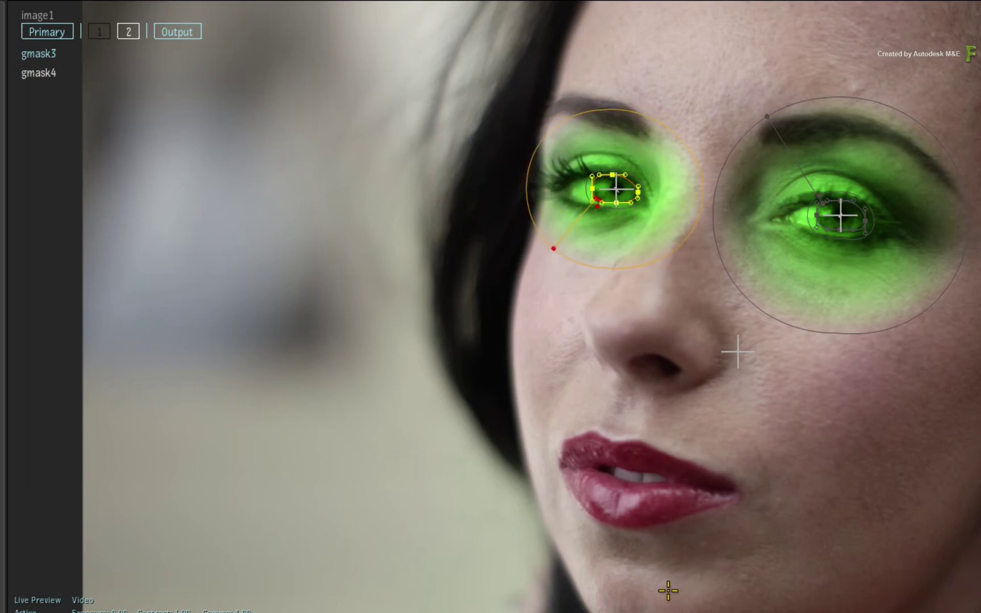
{"action": "key", "text": "h"}
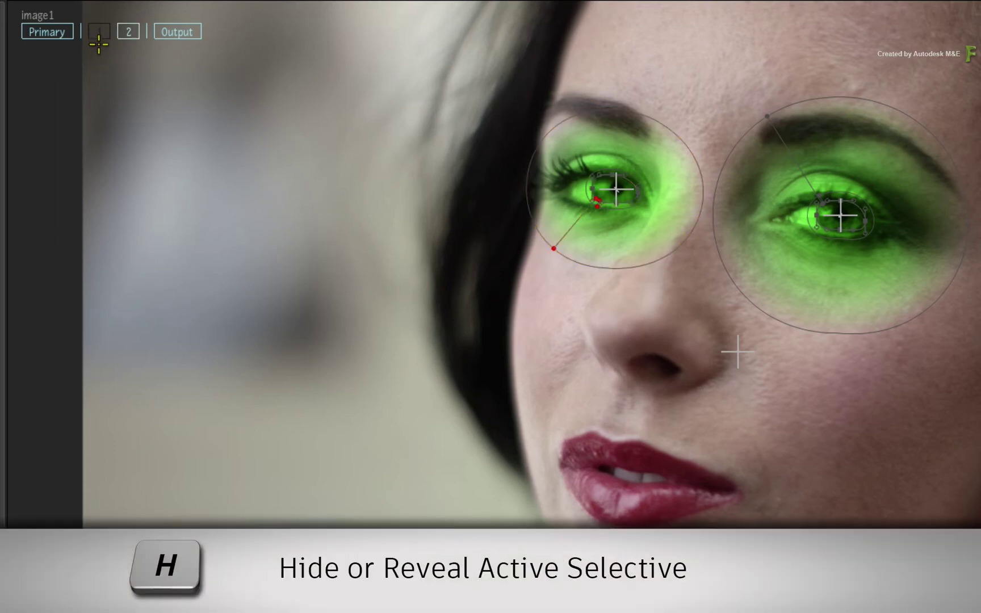
{"action": "key", "text": "h"}
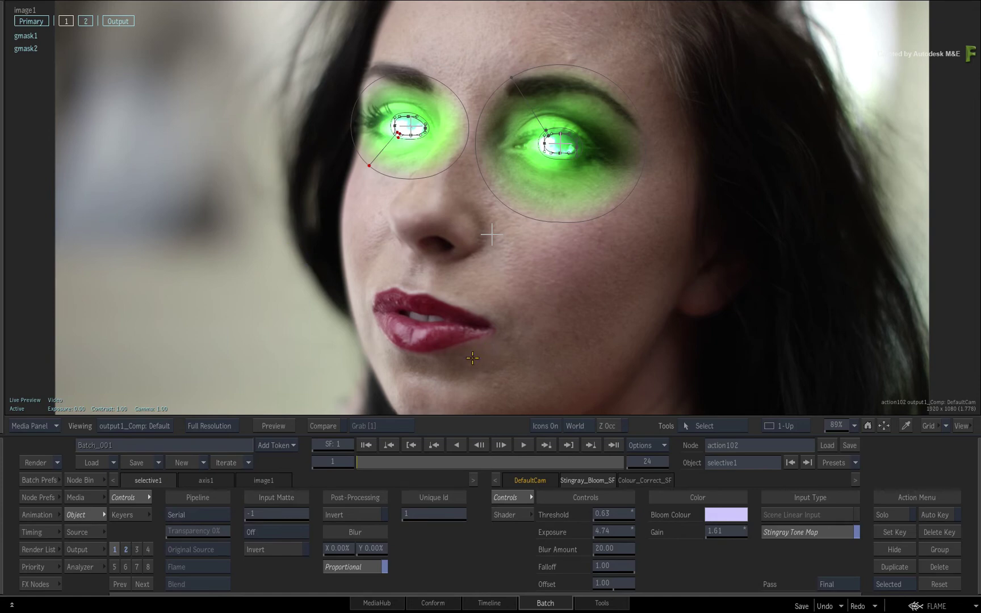
{"action": "mouse_move", "coordinate": [387, 463]}
{"action": "left_mouse_down"}
{"action": "mouse_move", "coordinate": [585, 468]}
{"action": "mouse_move", "coordinate": [357, 463]}
{"action": "left_mouse_up"}
{"action": "left_click", "coordinate": [85, 22]}
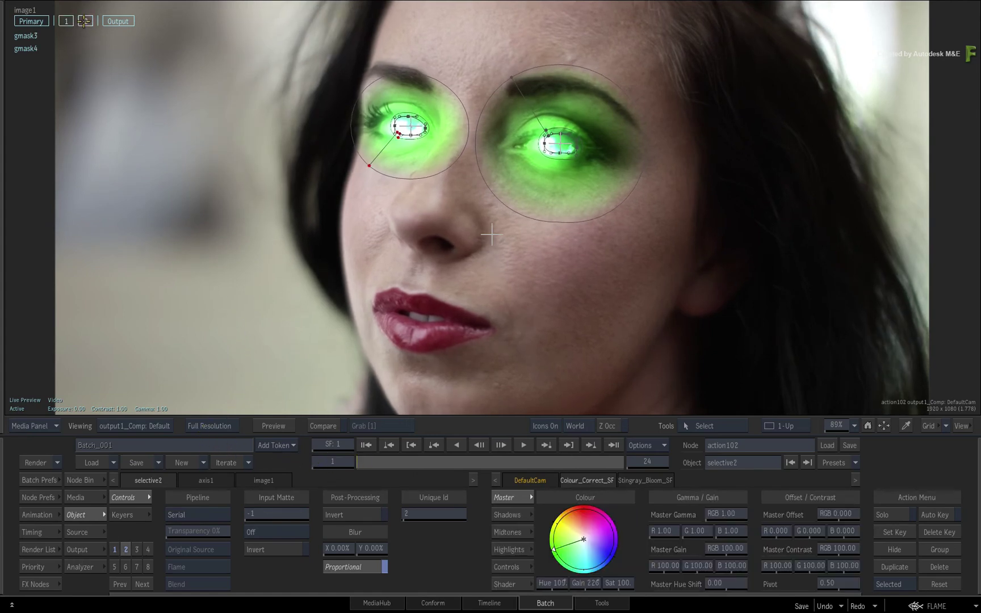
{"action": "left_click", "coordinate": [24, 36]}
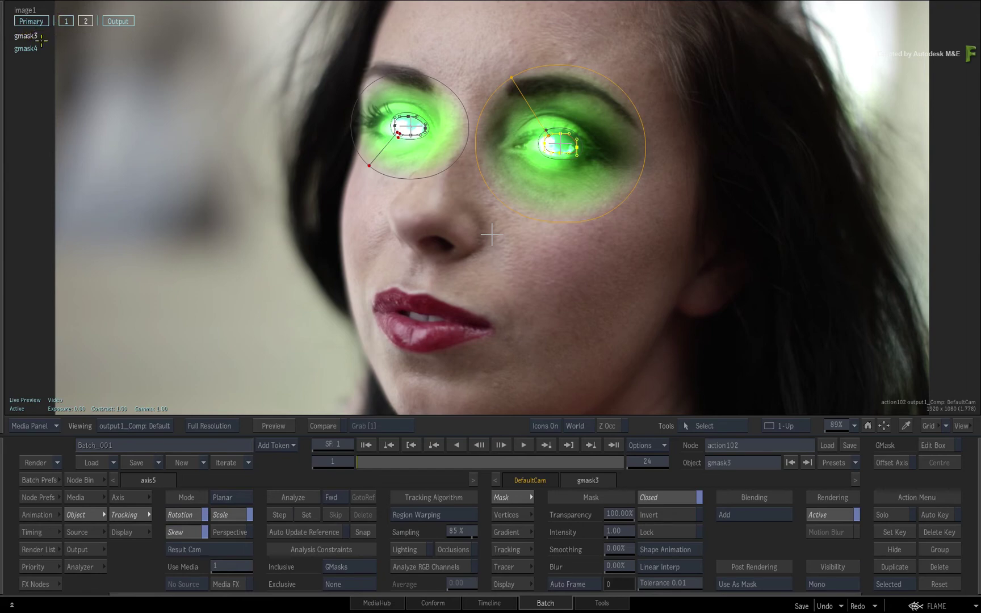
{"action": "left_click", "coordinate": [66, 21]}
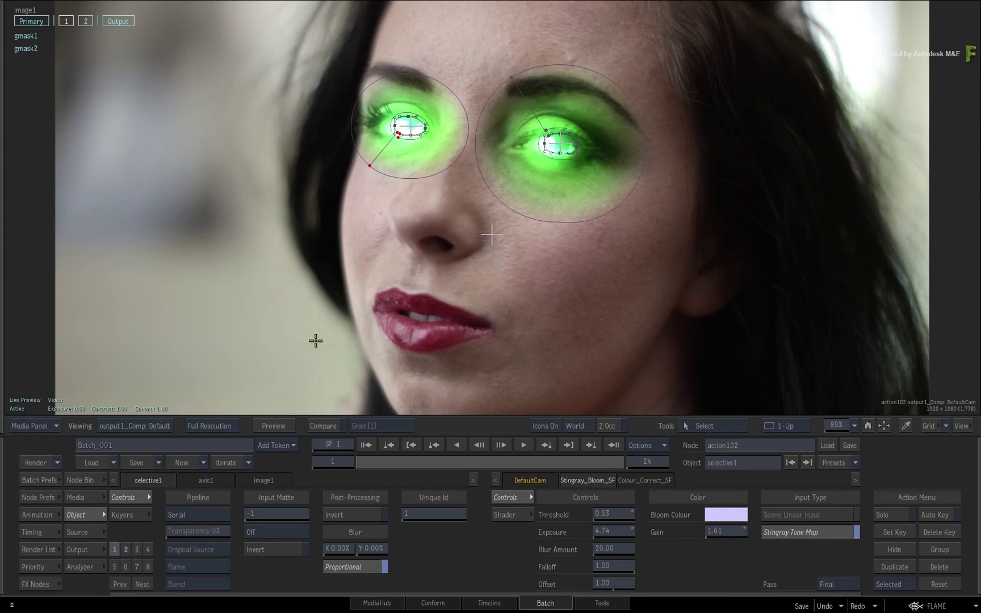
Move selective1 above selective2 in the Priority Editor.
{"action": "key", "text": "p"}
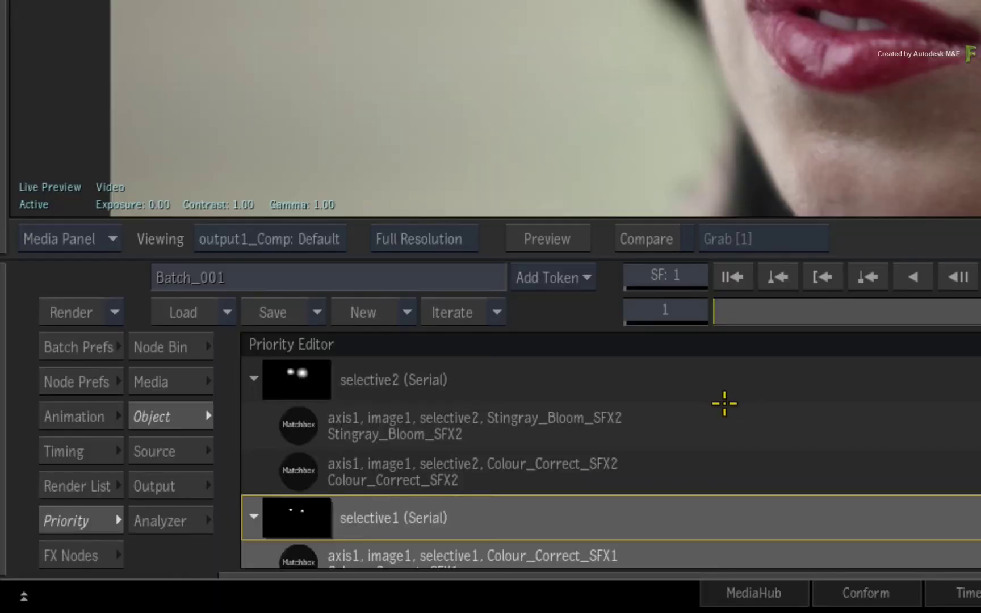
{"action": "left_click", "coordinate": [305, 393]}
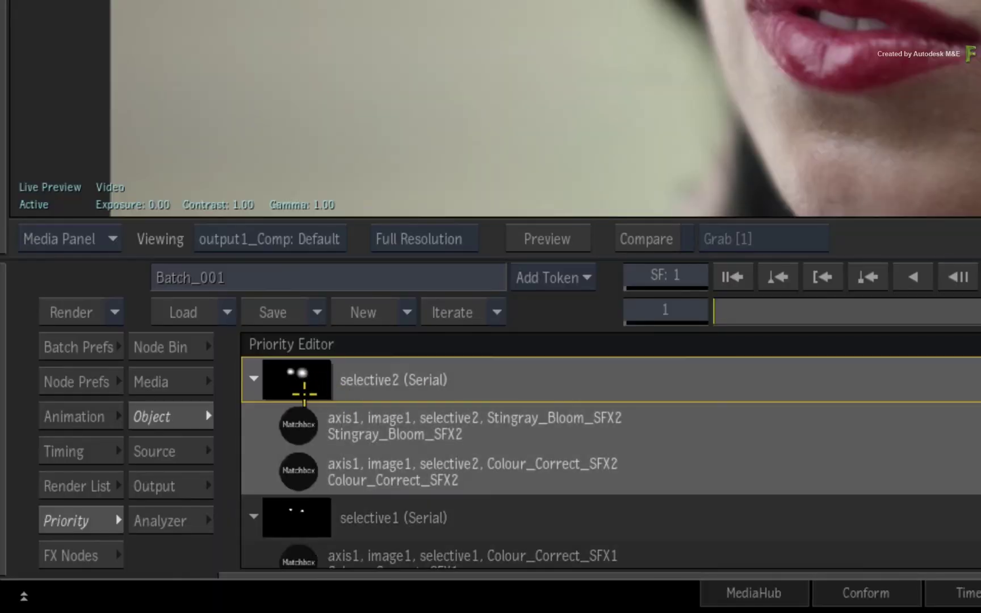
{"action": "left_click", "coordinate": [291, 510]}
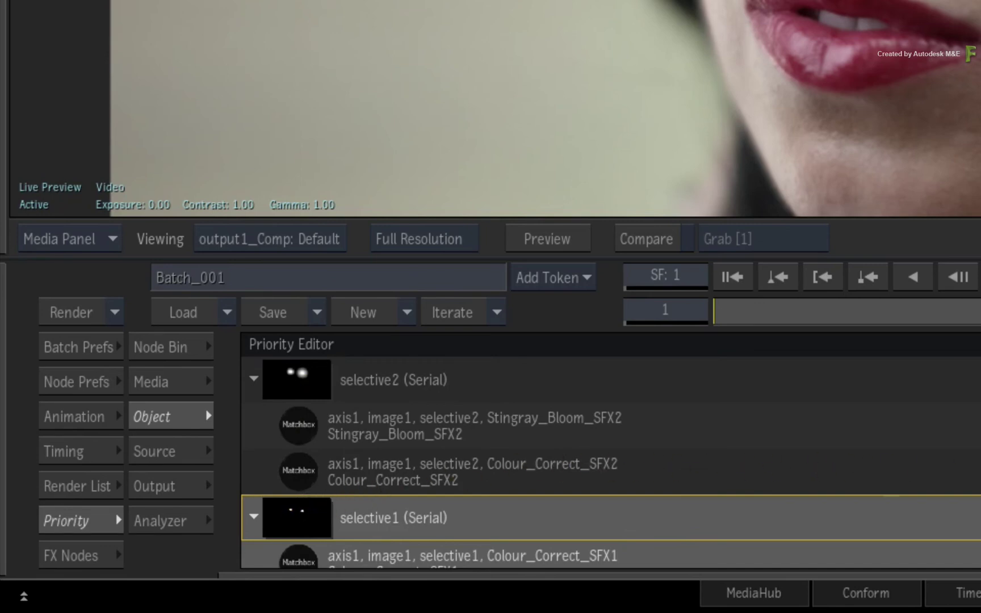
{"action": "scroll", "coordinate": [611, 463], "scroll_direction": "down", "scroll_amount": 1}
{"action": "scroll", "coordinate": [611, 462], "scroll_direction": "down", "scroll_amount": 2}
{"action": "scroll", "coordinate": [611, 462], "scroll_direction": "up", "scroll_amount": 3}
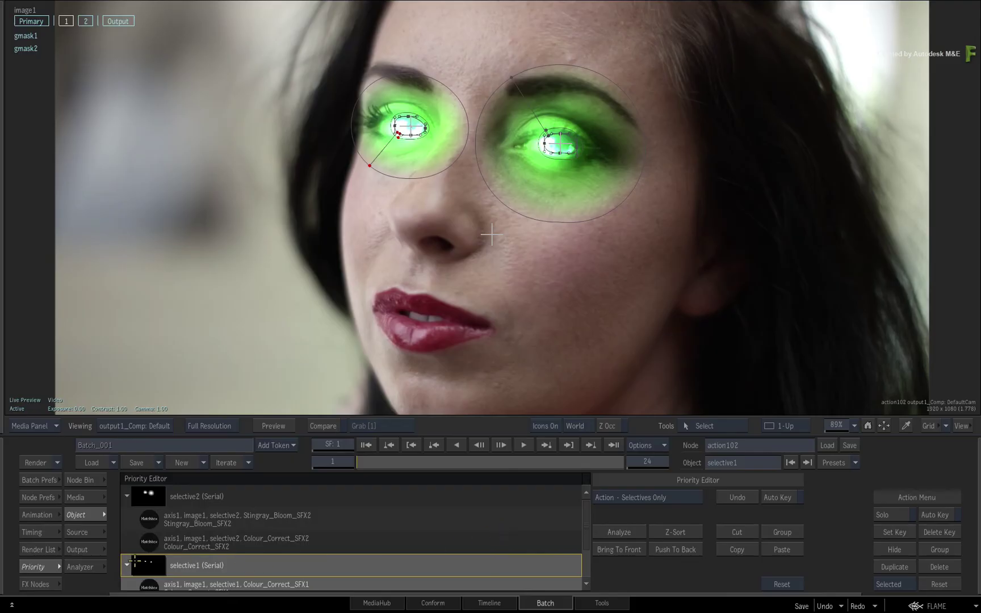
{"action": "left_click_drag", "start_coordinate": [154, 565], "coordinate": [156, 480]}
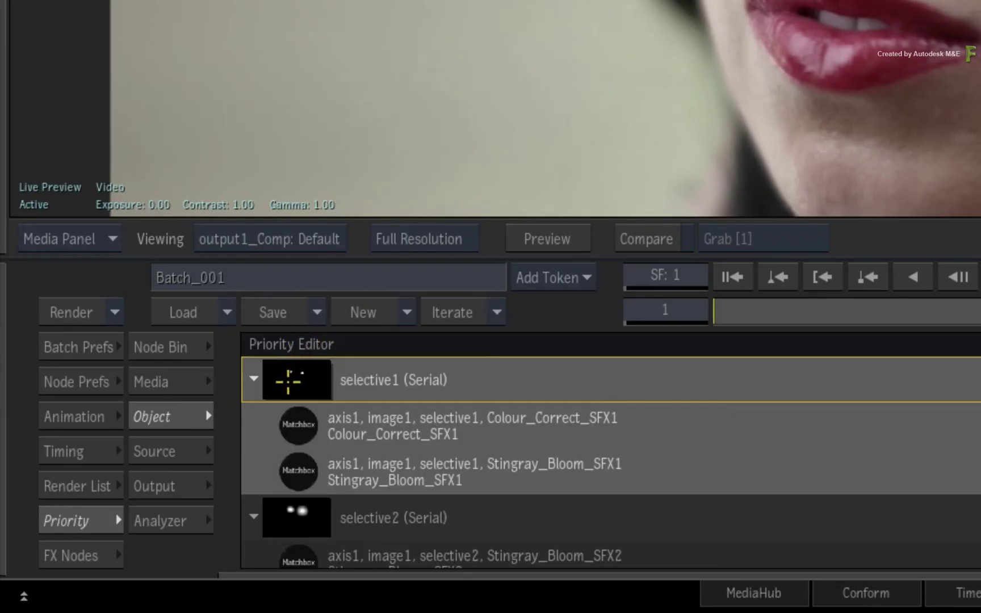
{"action": "left_click", "coordinate": [301, 524]}
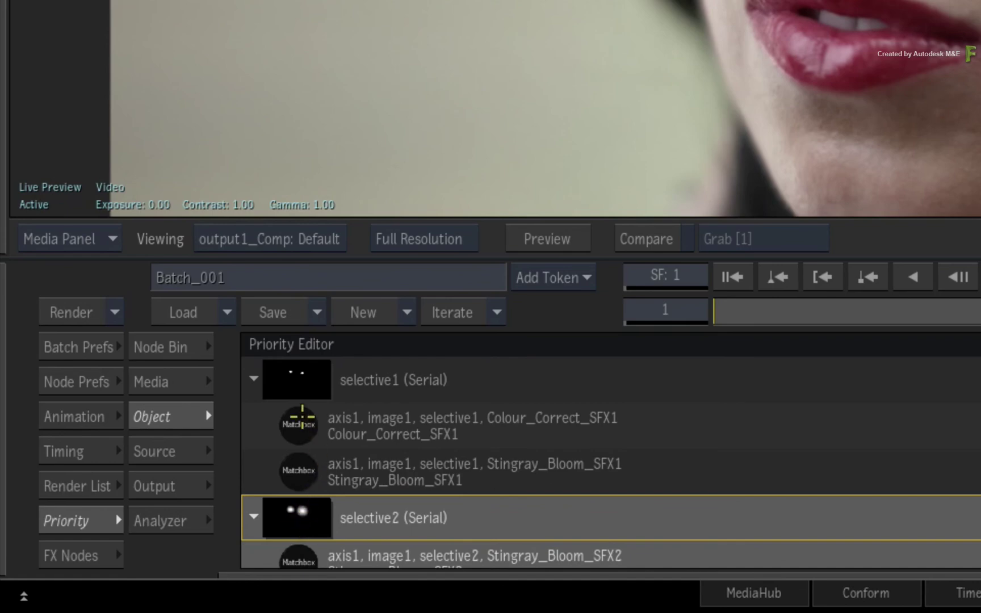
{"action": "left_click", "coordinate": [296, 379]}
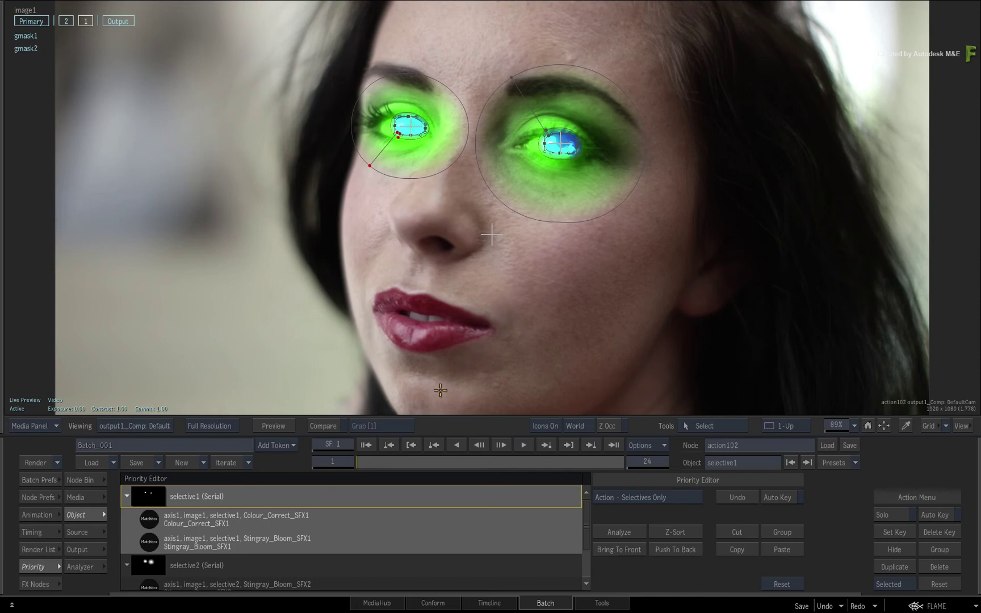
Save the batch setup, overwriting the existing Batch_001.
{"action": "left_click", "coordinate": [304, 539]}
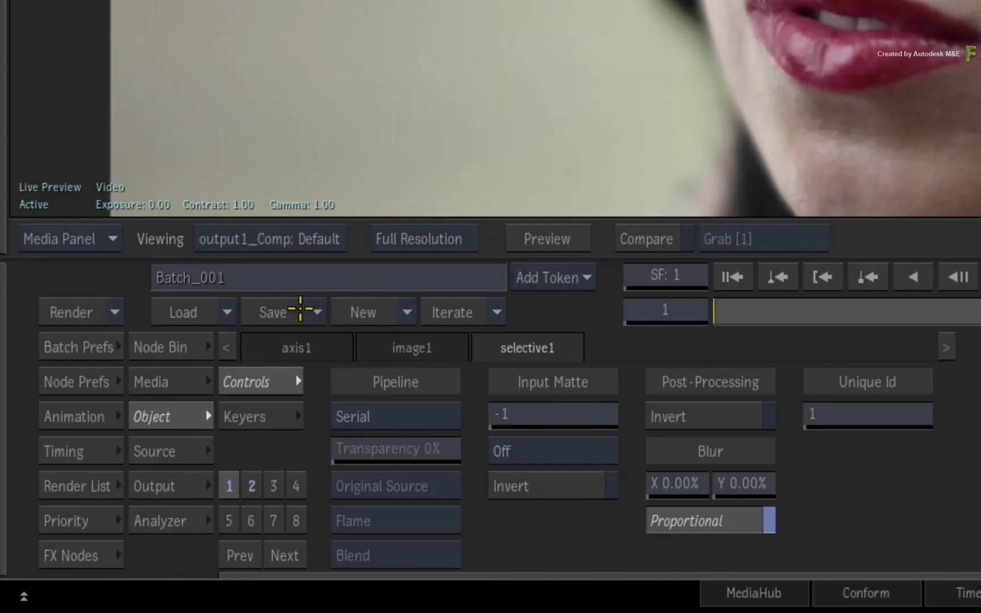
{"action": "left_click", "coordinate": [156, 463]}
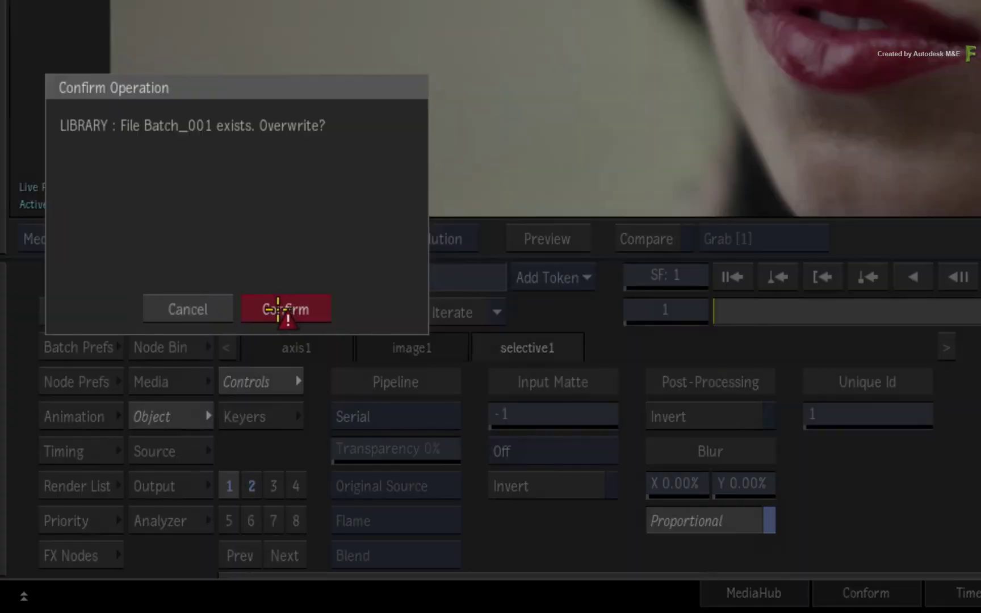
{"action": "left_click", "coordinate": [310, 312]}
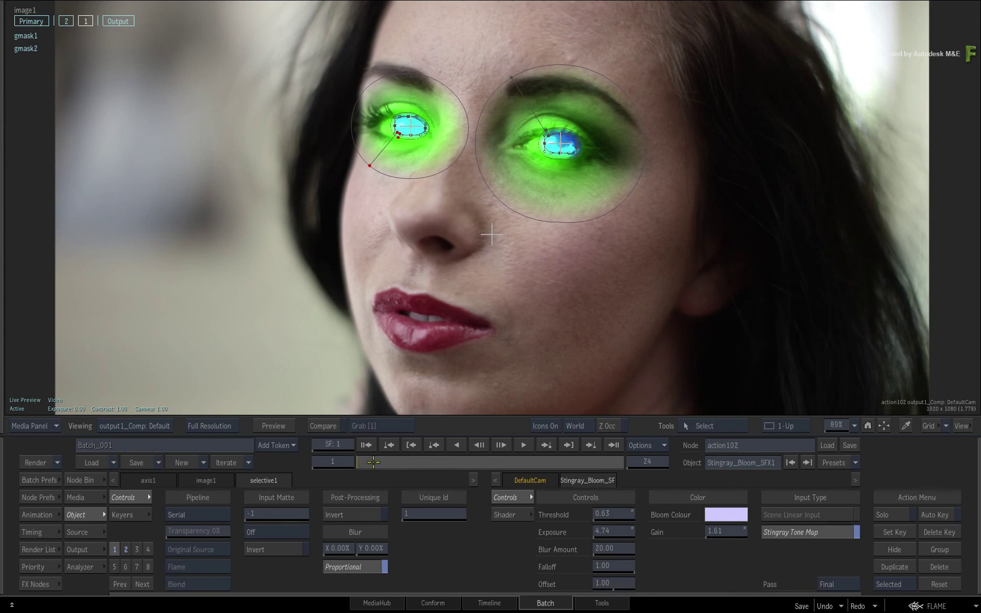
{"action": "left_click_drag", "start_coordinate": [374, 461], "coordinate": [442, 457]}
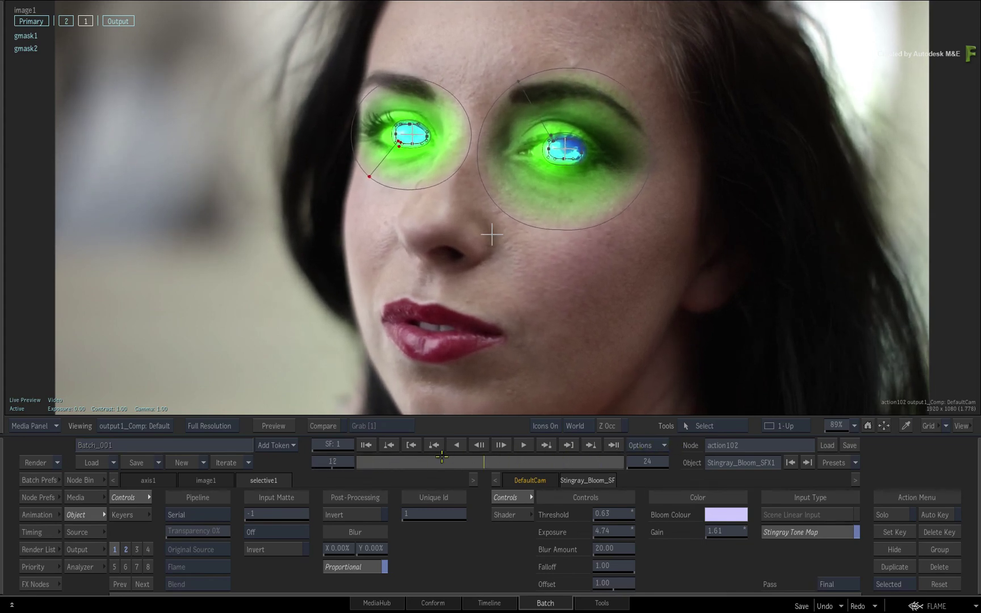
{"action": "left_click_drag", "start_coordinate": [443, 457], "coordinate": [541, 456]}
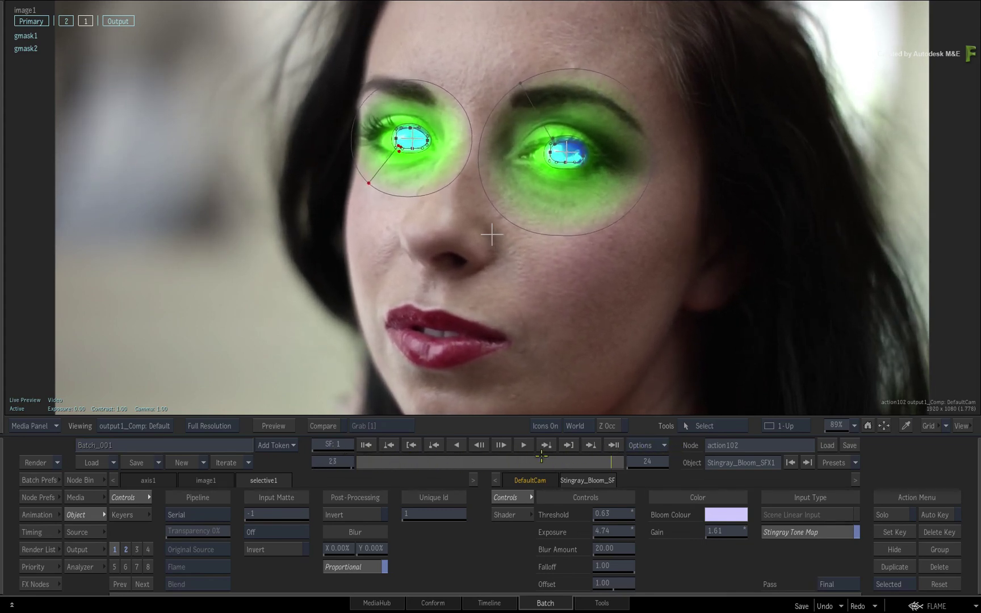
{"action": "left_click", "coordinate": [591, 445]}
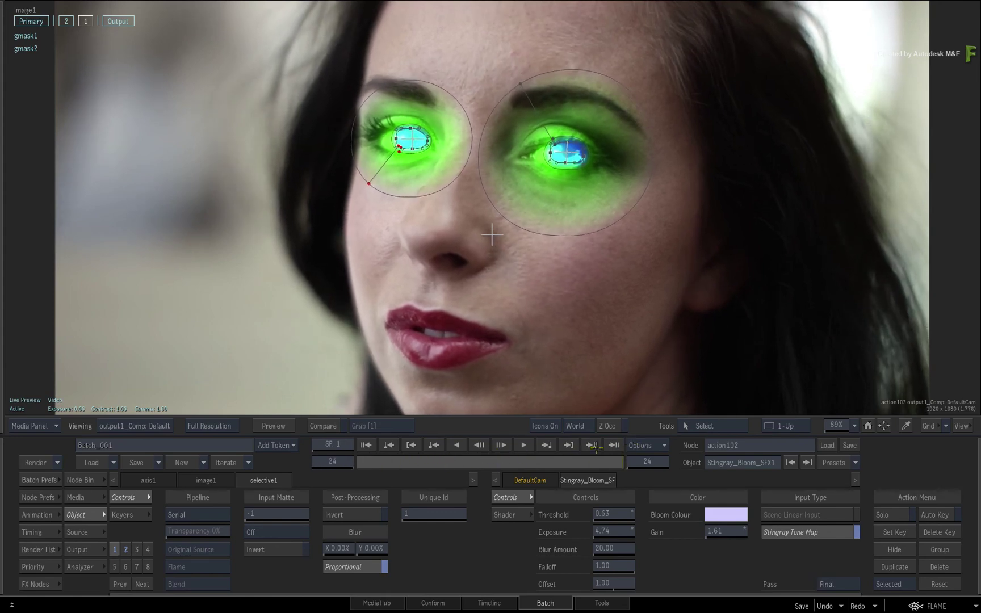